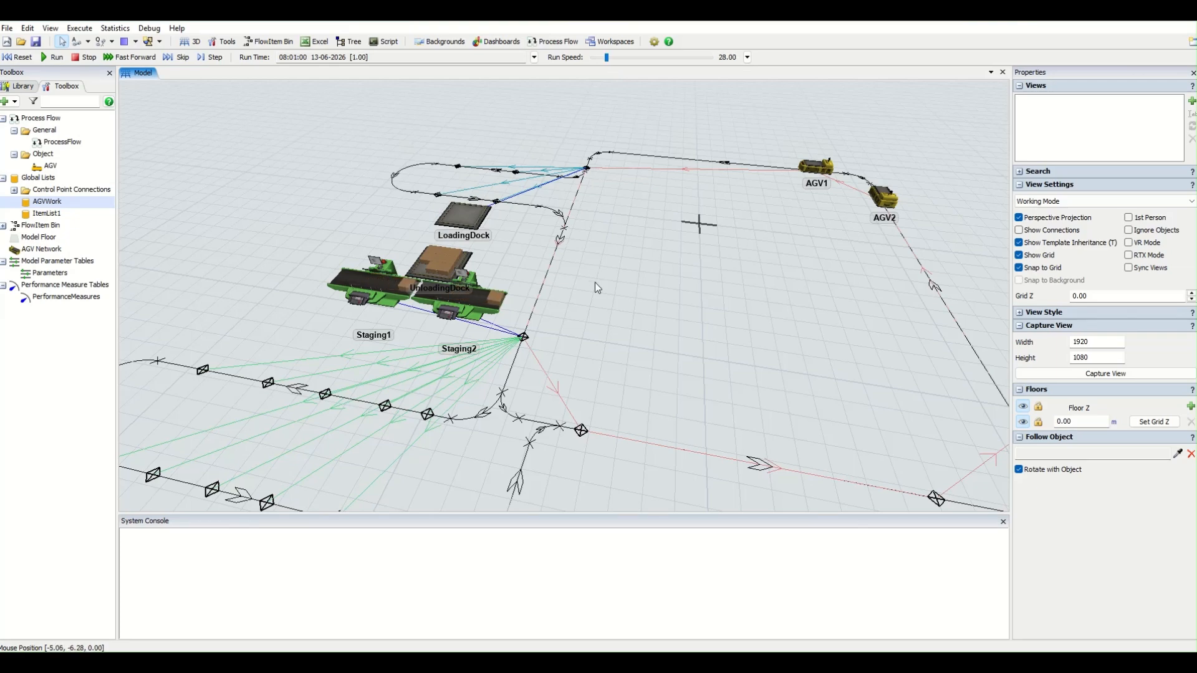
- Reset the AGV model and run the simulation
scroll(594, 282, down, 3)
scroll(608, 303, up, 3)
scroll(602, 287, down, 2)
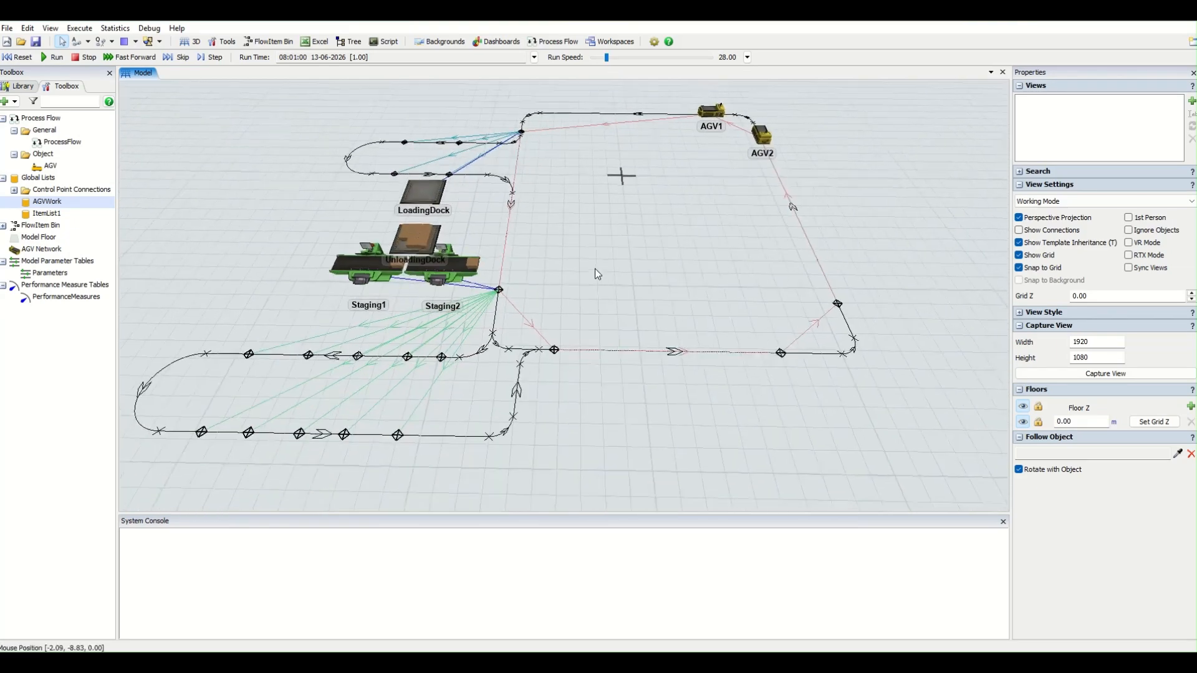
click(18, 57)
click(54, 56)
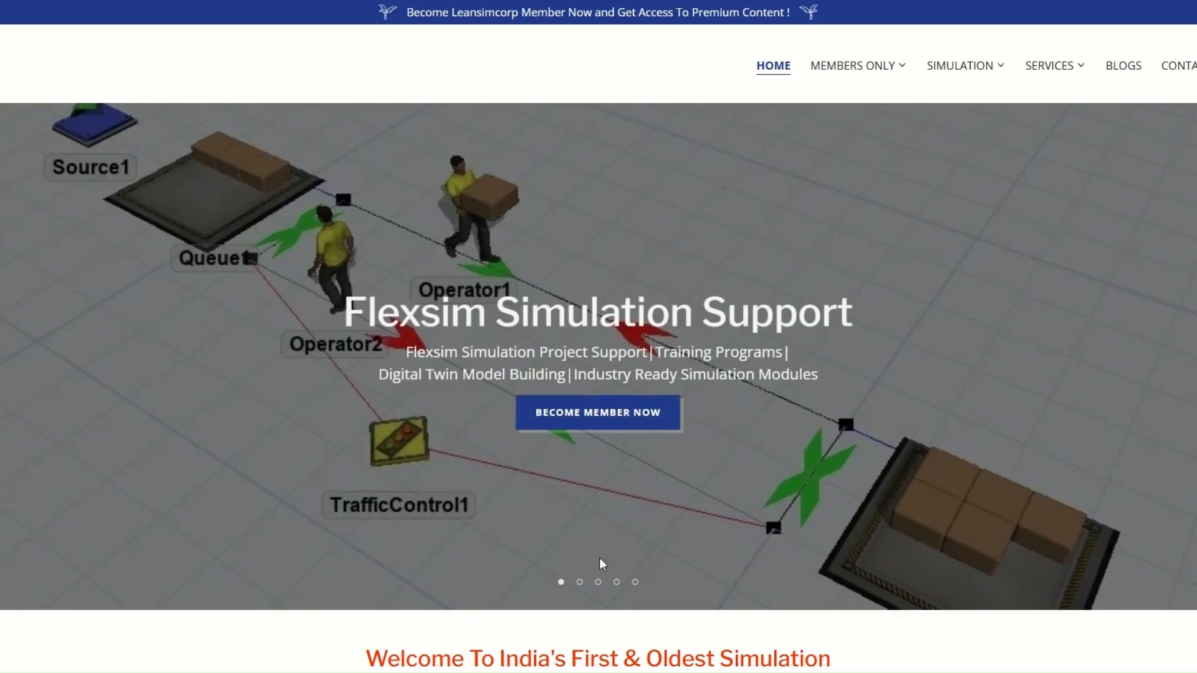
- Switch to the Leansimcorp website and view the banner slides on its home page
click(579, 582)
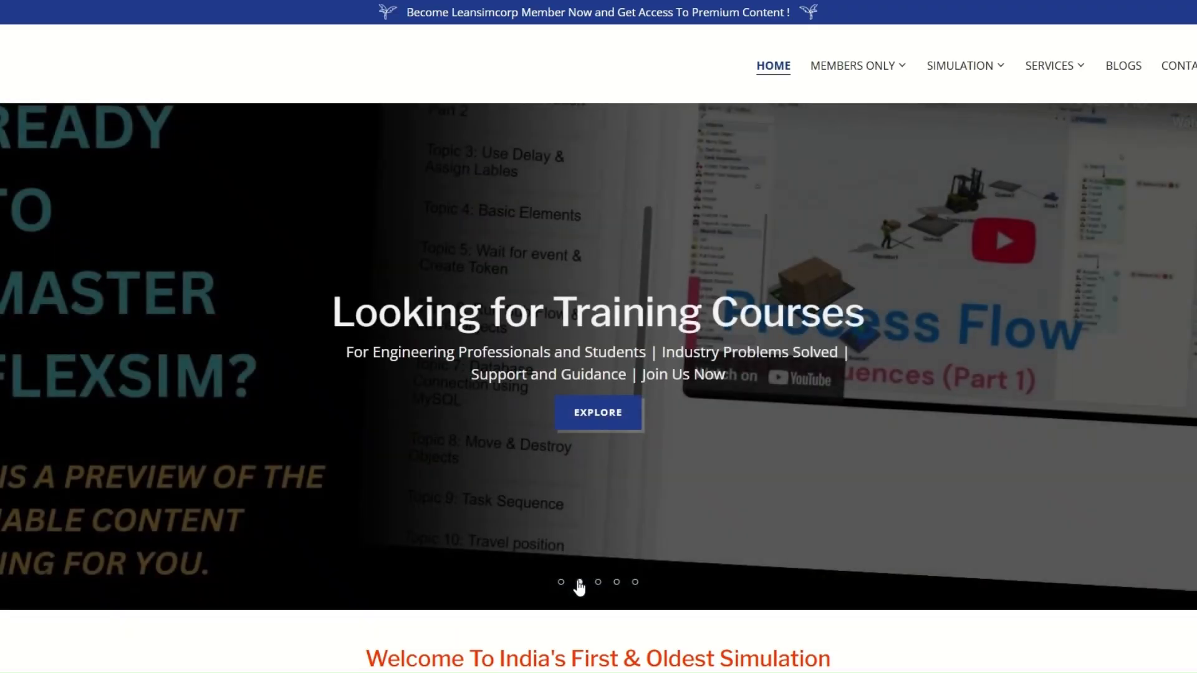
click(598, 582)
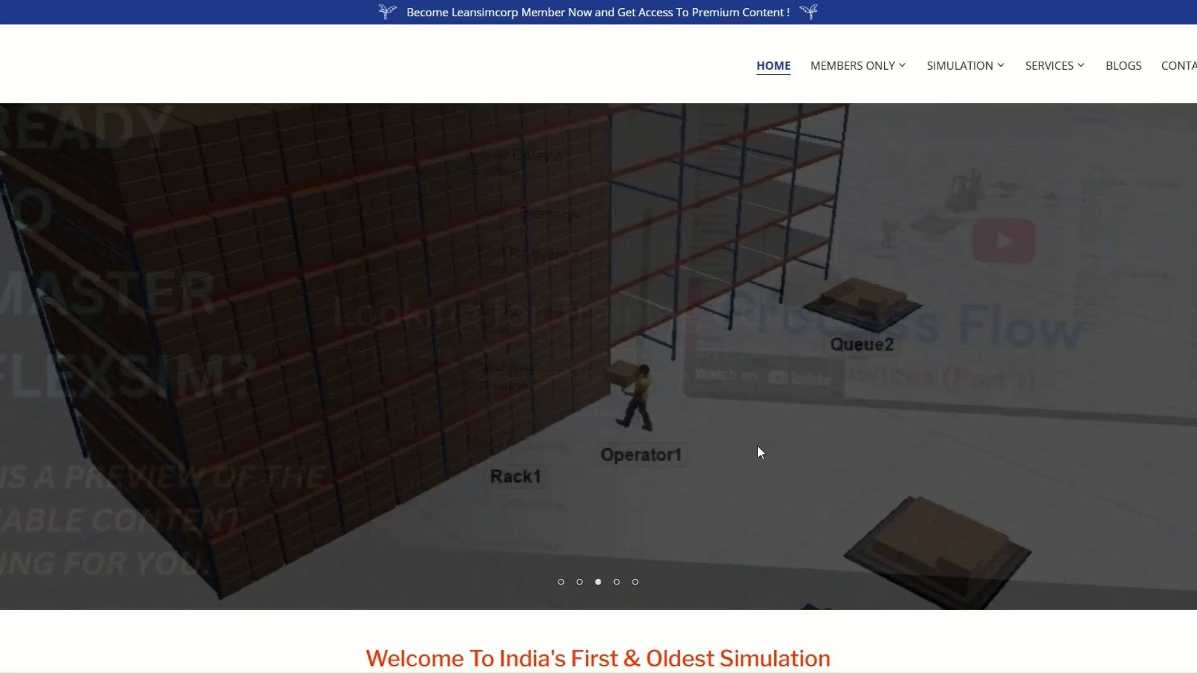
click(616, 583)
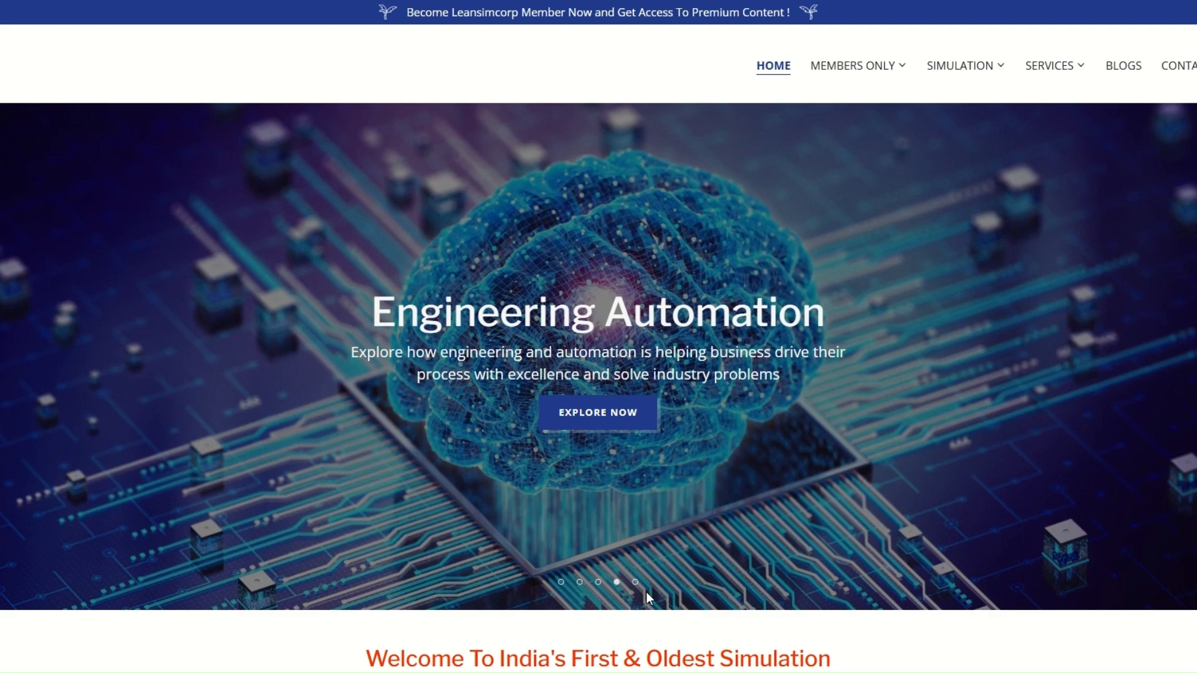
click(635, 584)
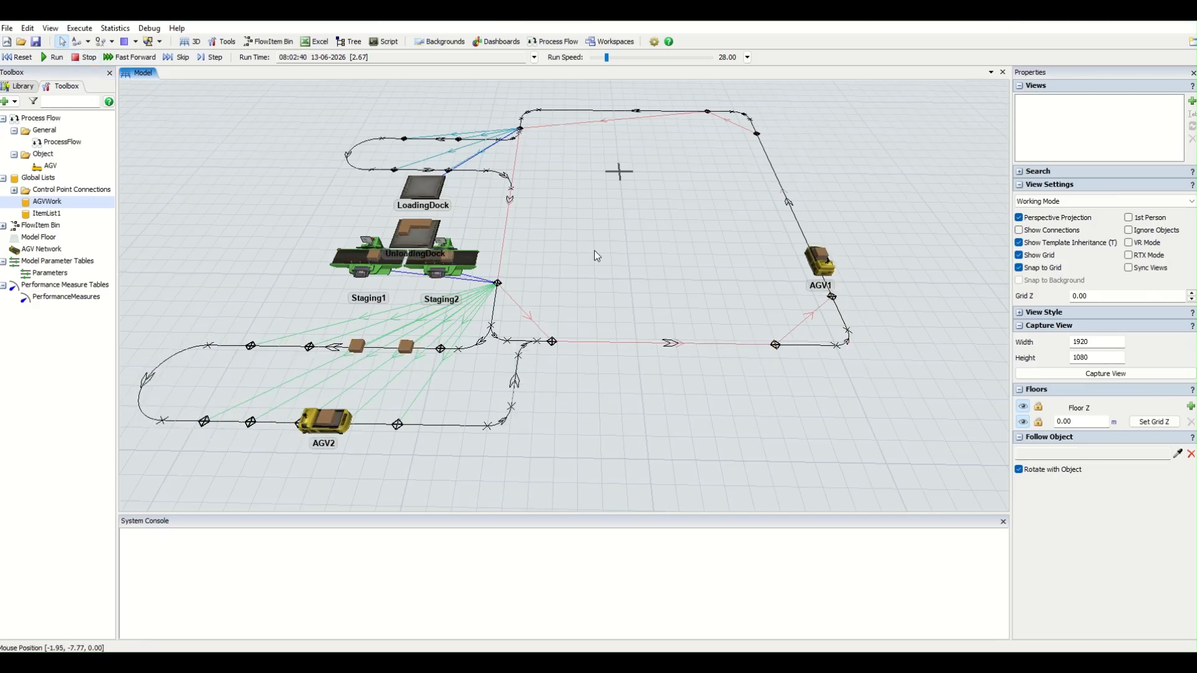
- Examine the AGV path network around the docks, the staging processors and both control point loops in the FlexSim model
scroll(577, 252, up, 3)
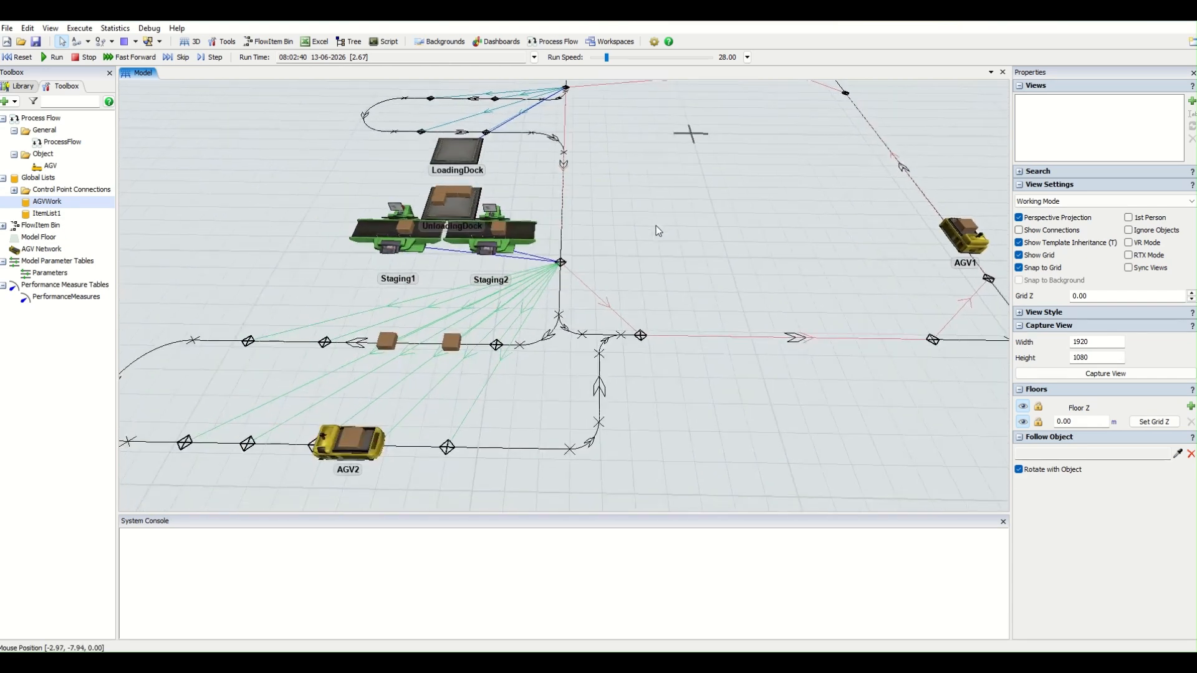
scroll(647, 226, down, 4)
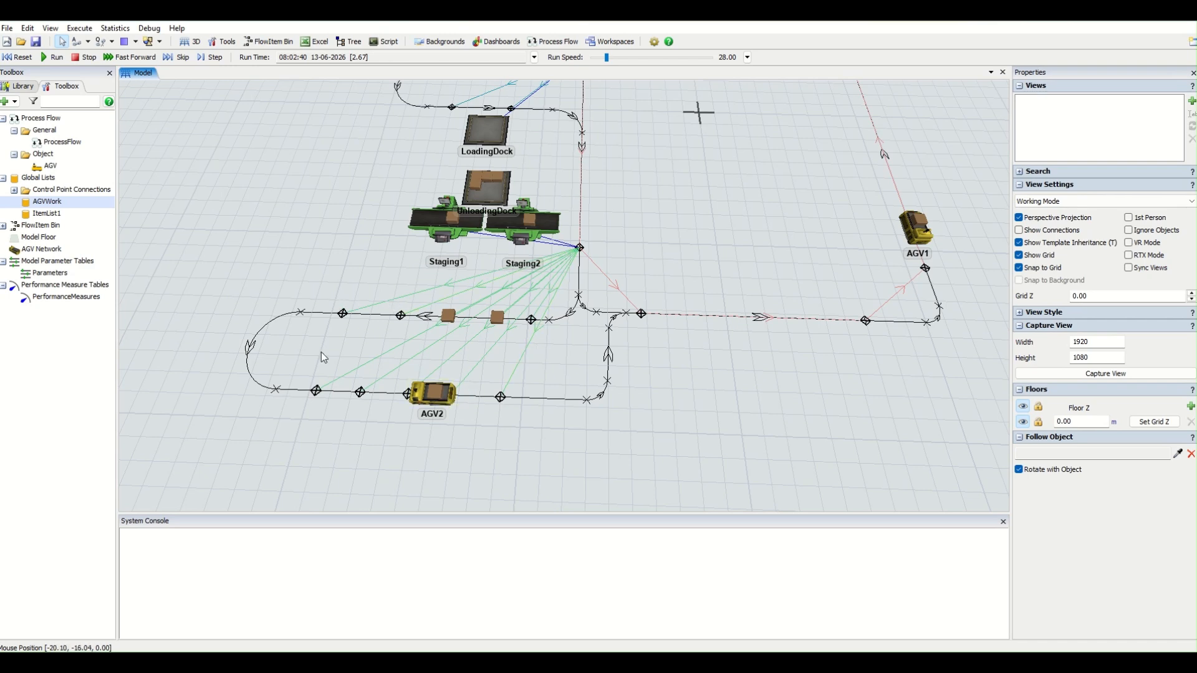
drag(638, 206, 561, 371)
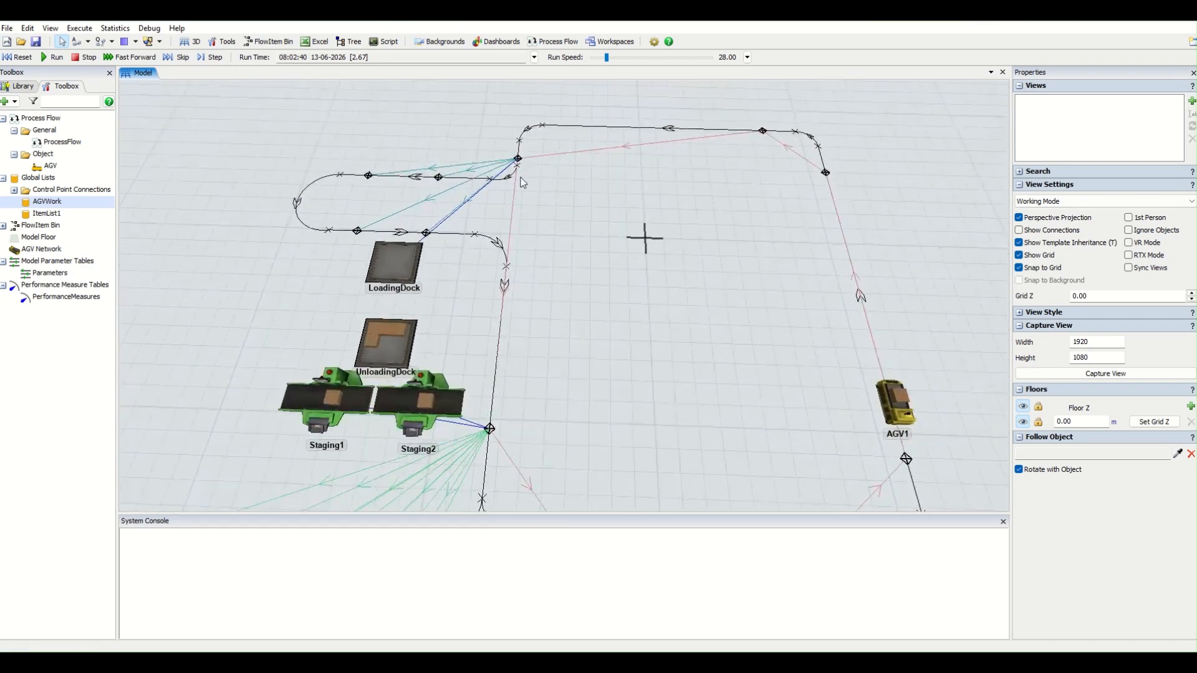
click(409, 273)
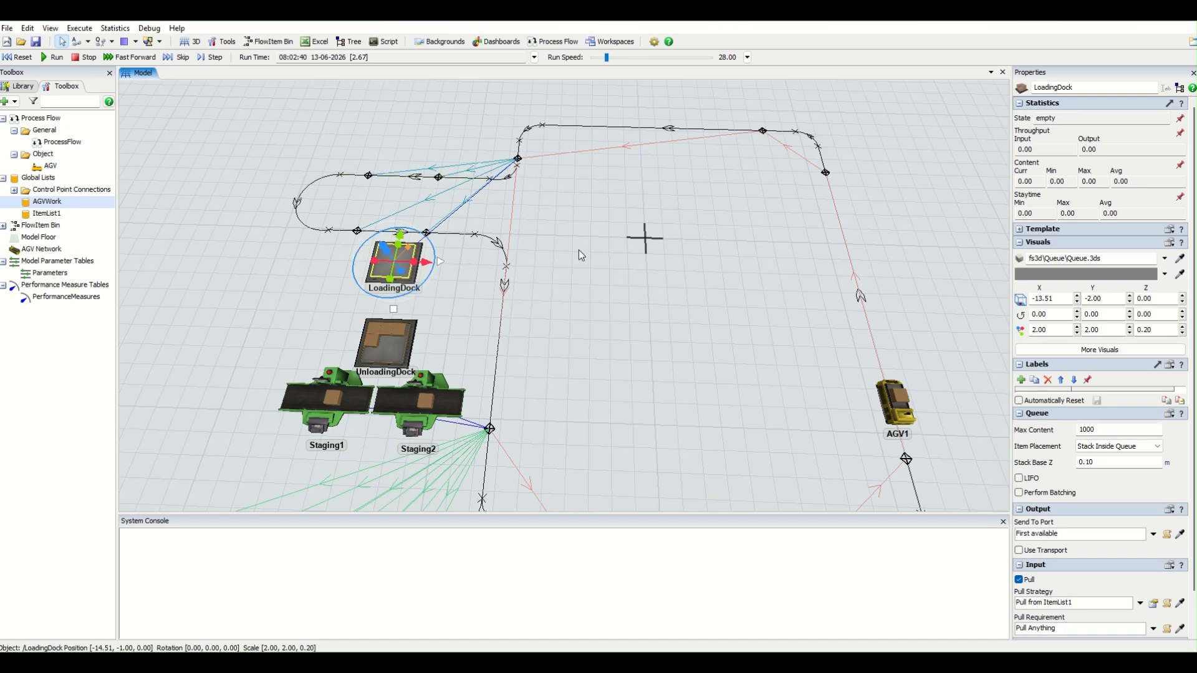
drag(579, 250, 600, 137)
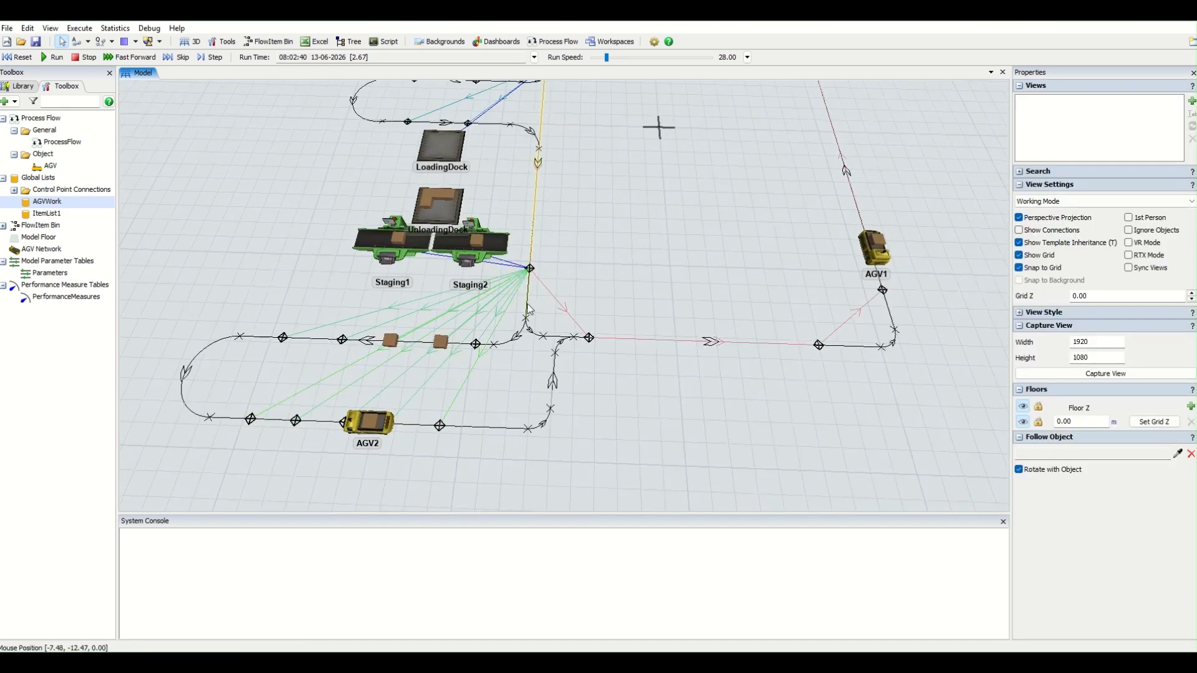
drag(585, 234, 577, 373)
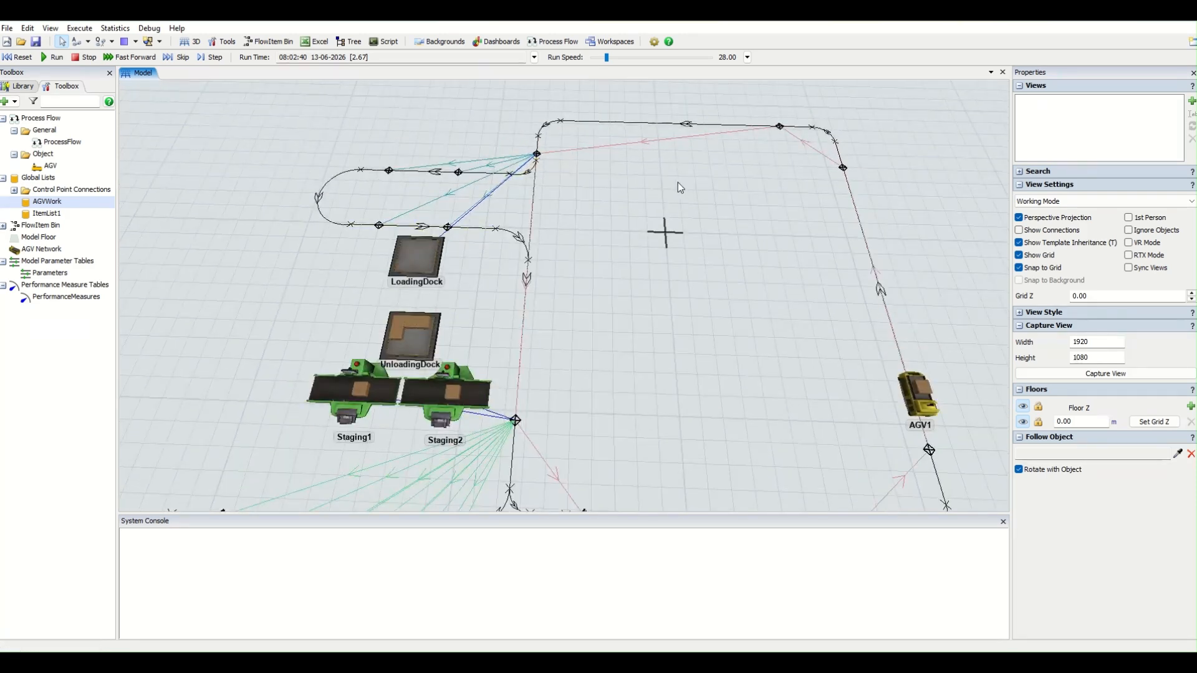
drag(678, 183, 610, 273)
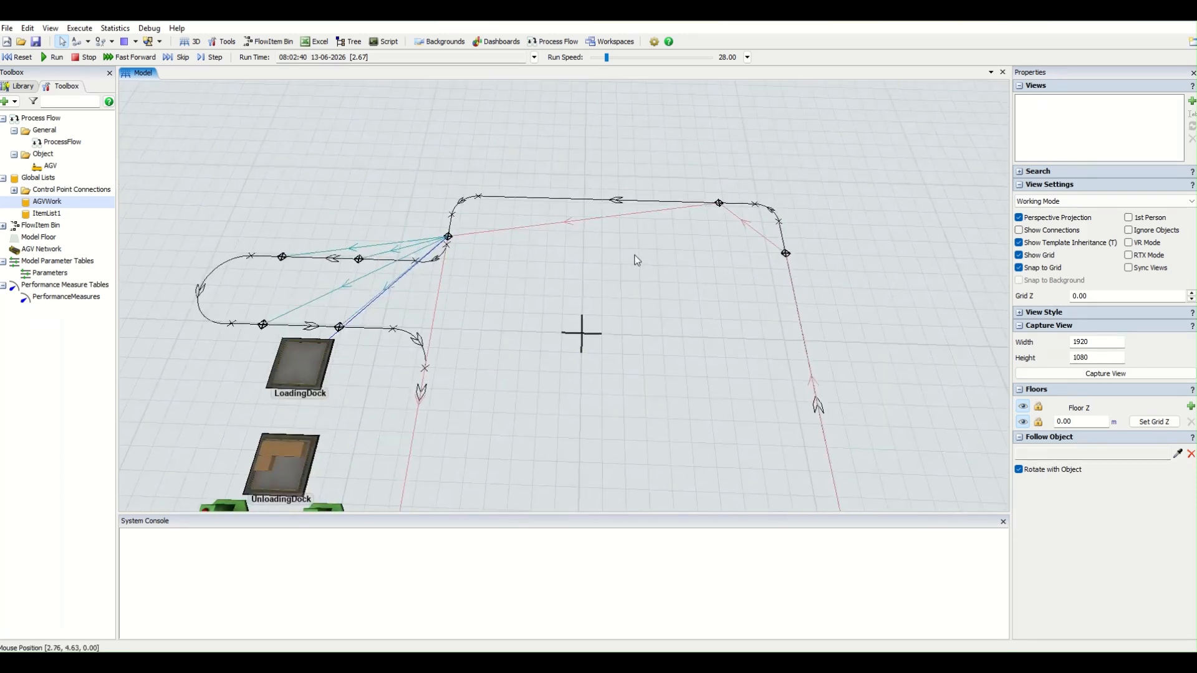
scroll(637, 262, down, 5)
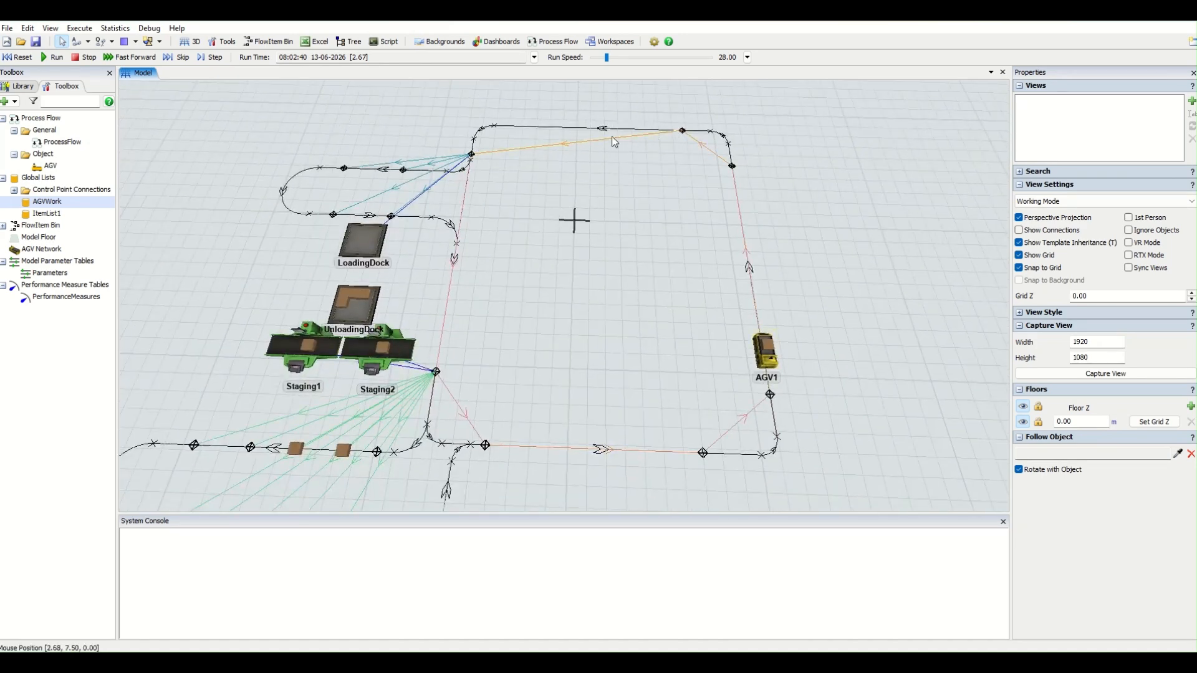
drag(599, 192, 597, 220)
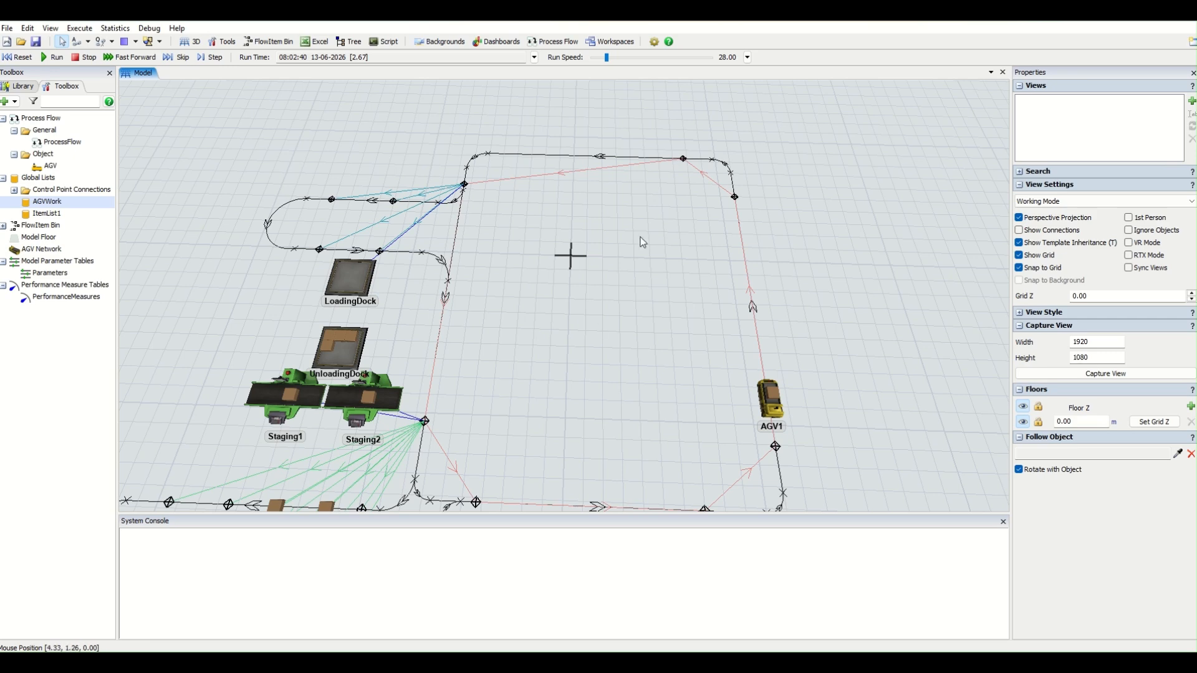
drag(566, 226, 584, 152)
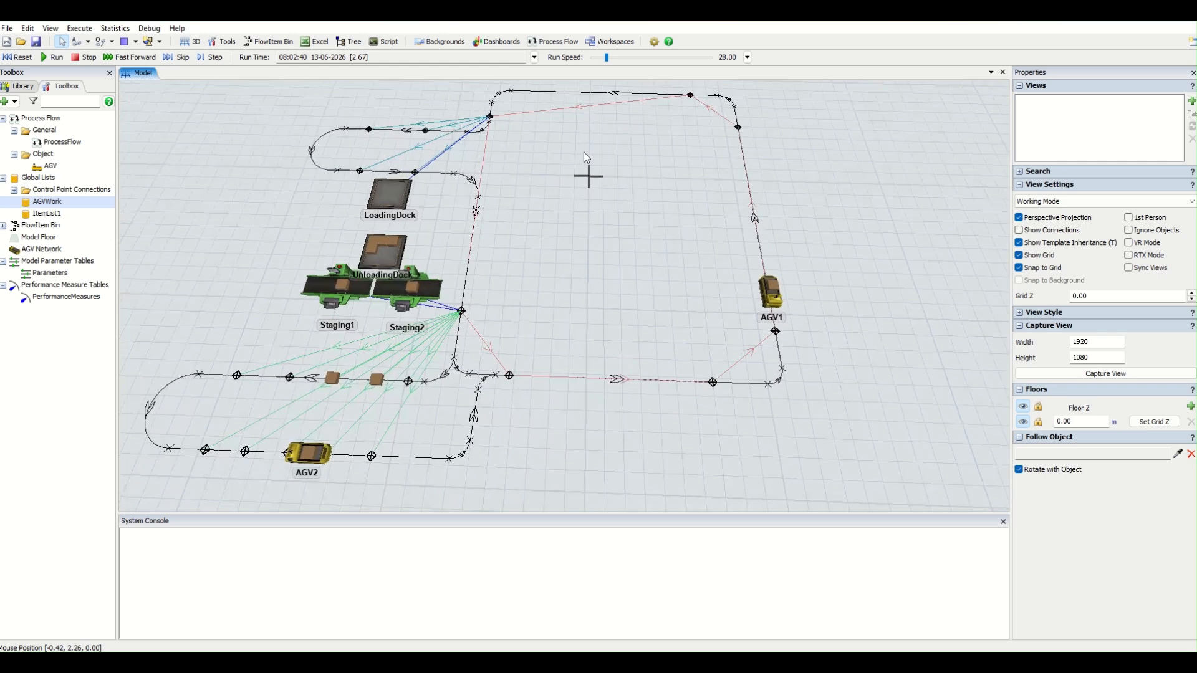
- Reset the simulation and look over the cleared staging and loading loops
click(13, 57)
drag(570, 344, 655, 299)
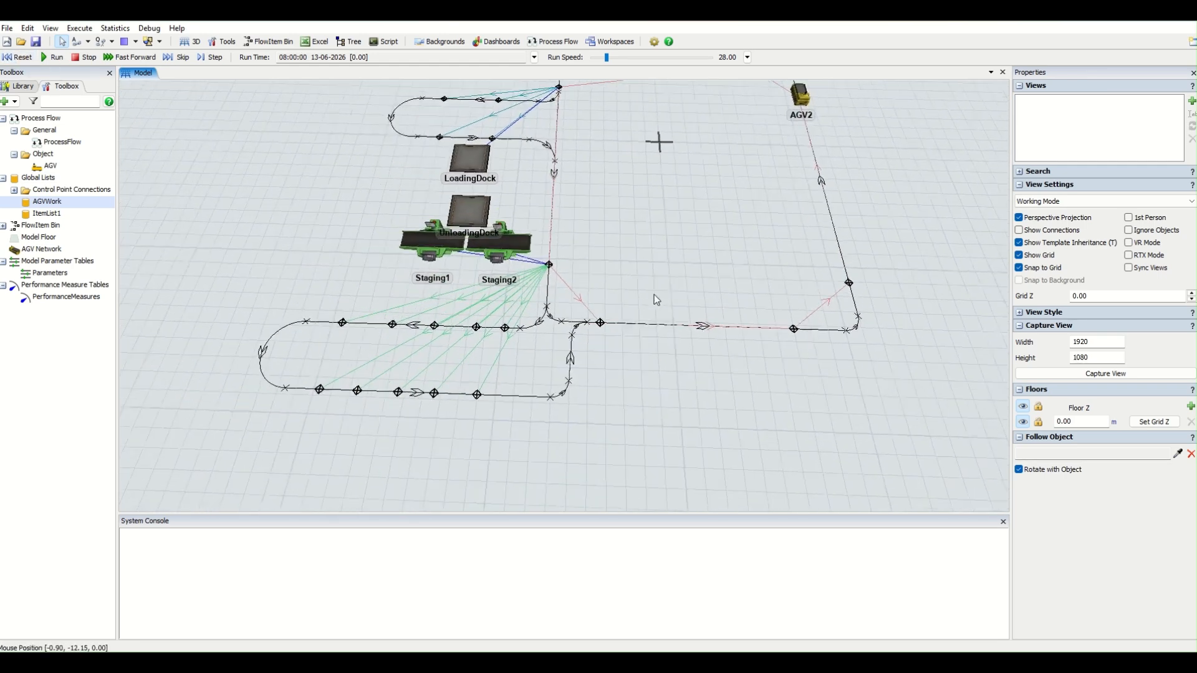
scroll(500, 290, up, 3)
drag(668, 211, 677, 279)
scroll(632, 279, down, 3)
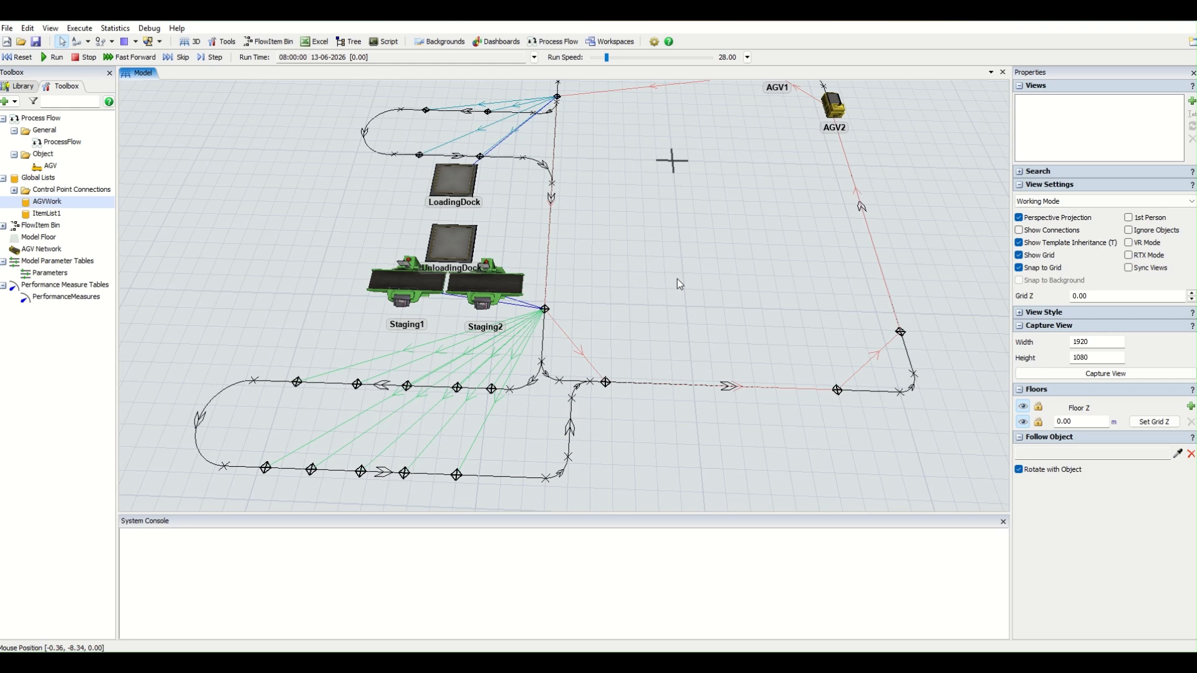
scroll(667, 289, down, 4)
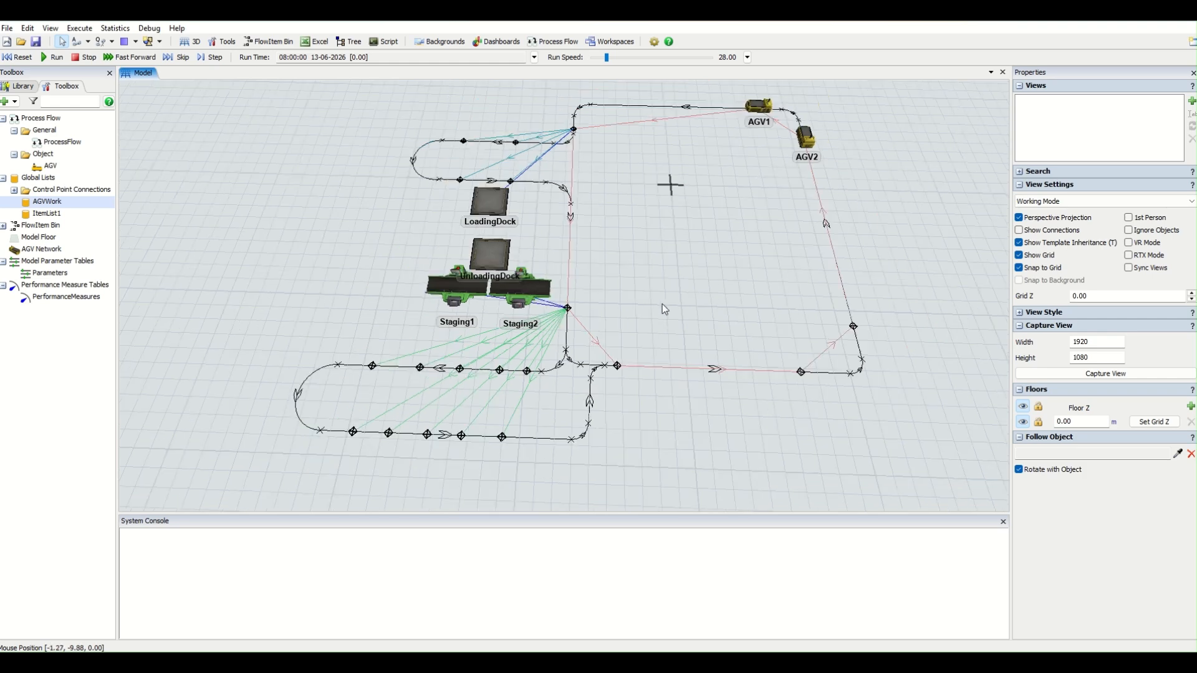
drag(695, 263, 646, 285)
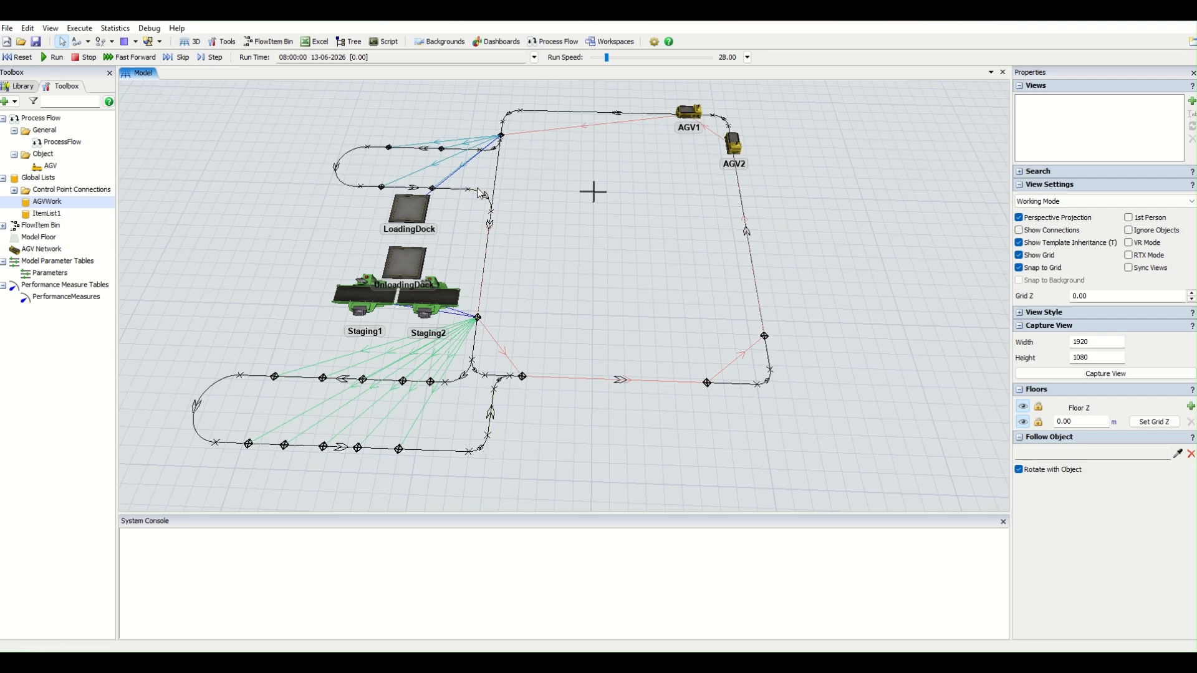
- Check which connection types are offered between the control point beside Staging2 and a control point on the staging loop
click(24, 86)
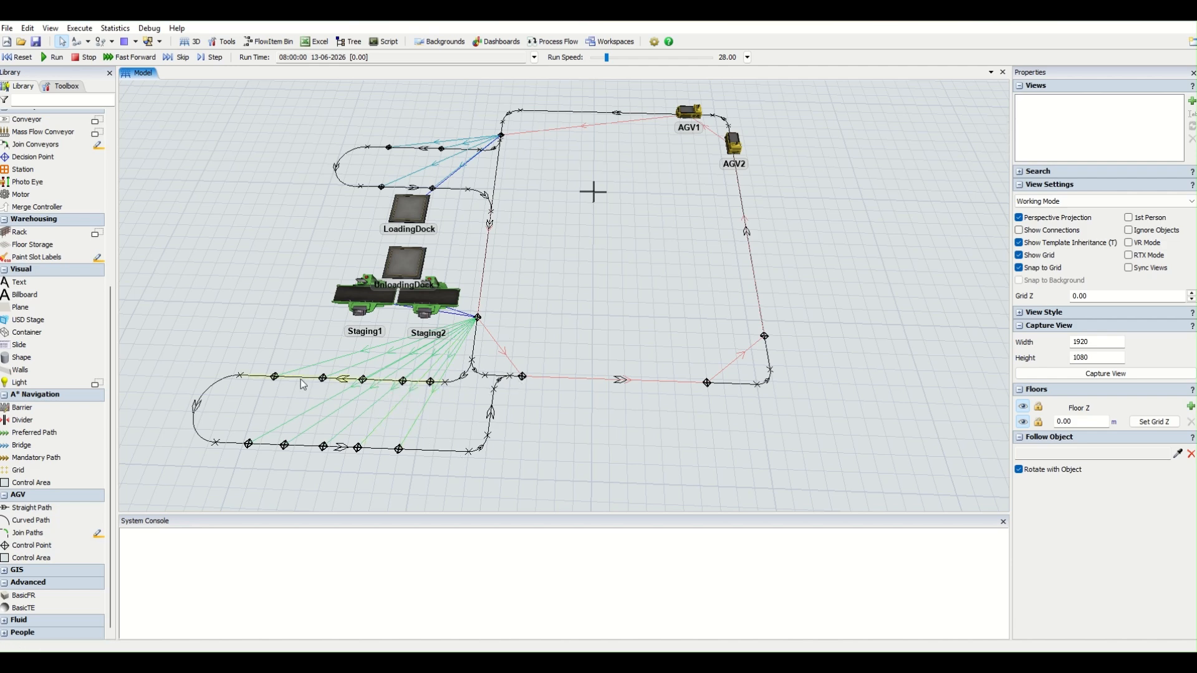
scroll(451, 321, up, 5)
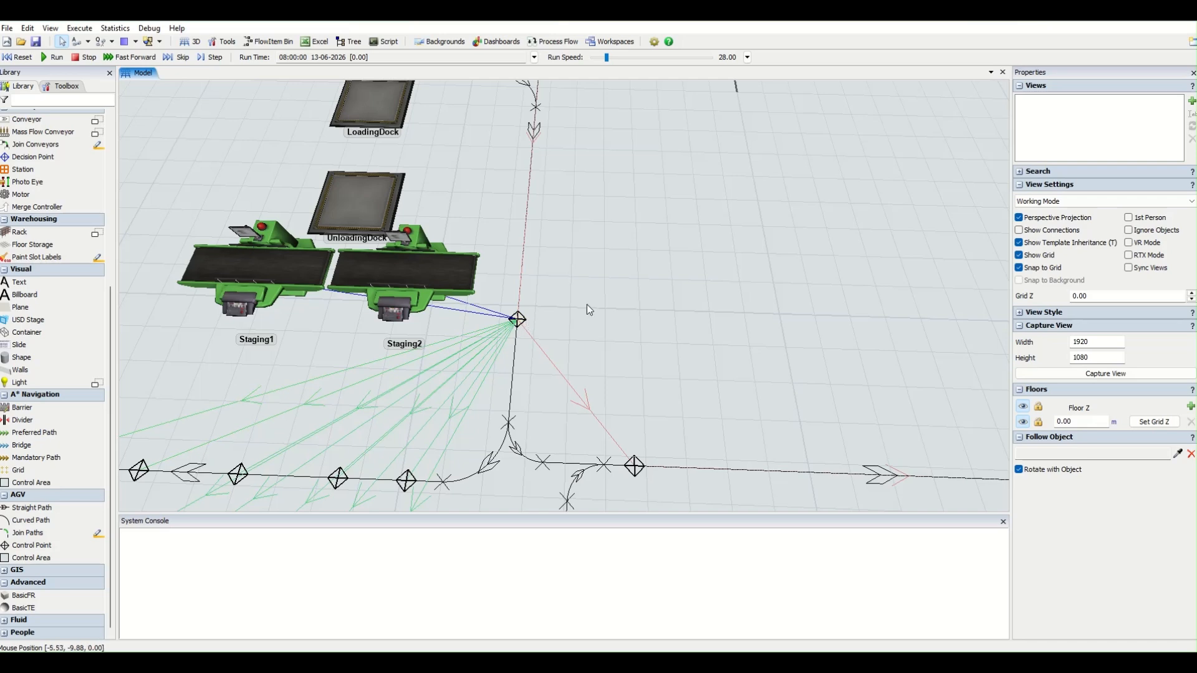
click(518, 319)
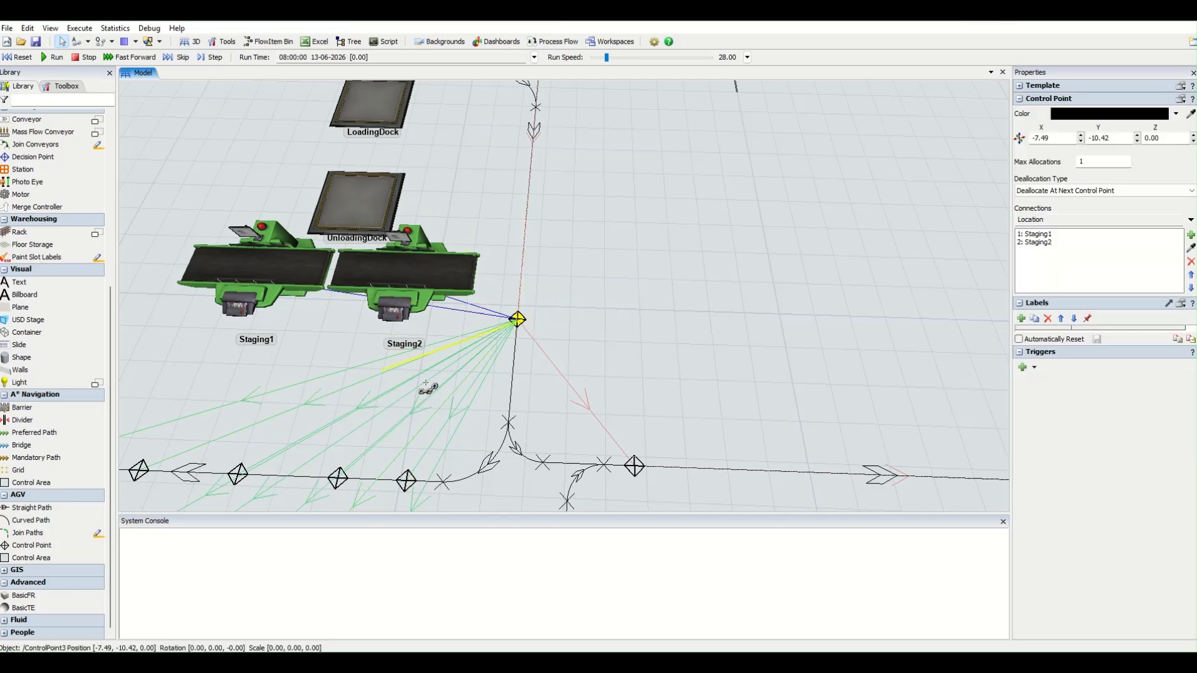
drag(342, 470, 334, 479)
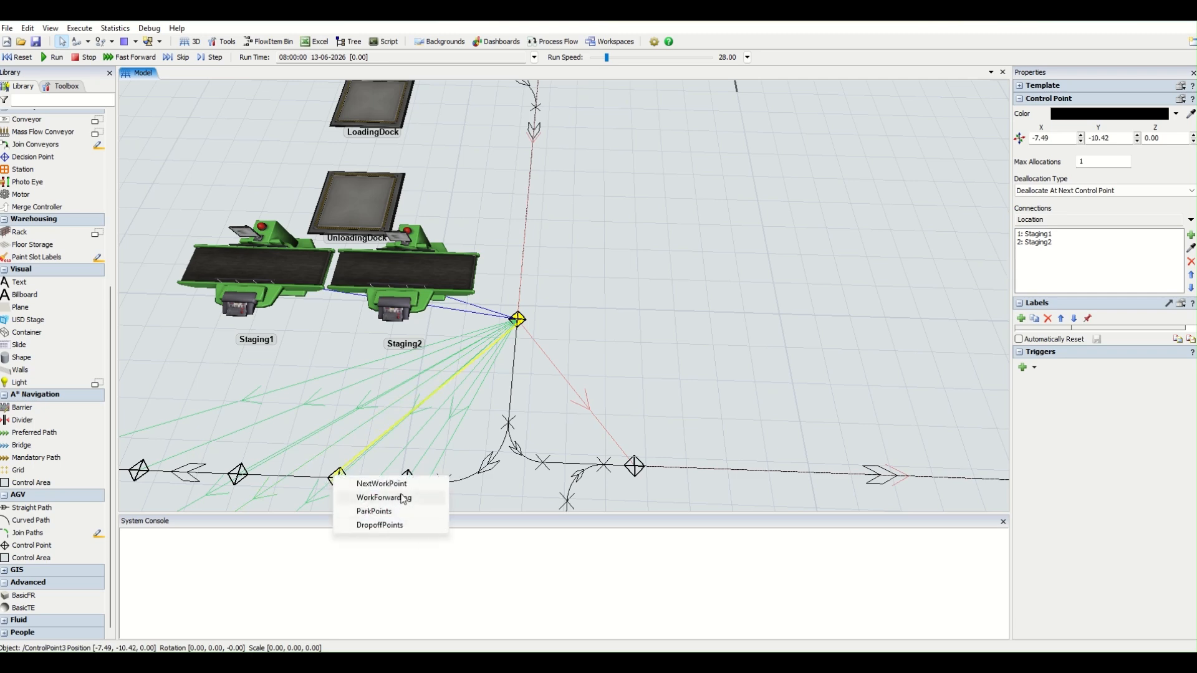
click(592, 363)
- Add a control point near the exit end of the staging loop's lower straight path, after the existing five
scroll(592, 363, down, 3)
drag(592, 363, 662, 250)
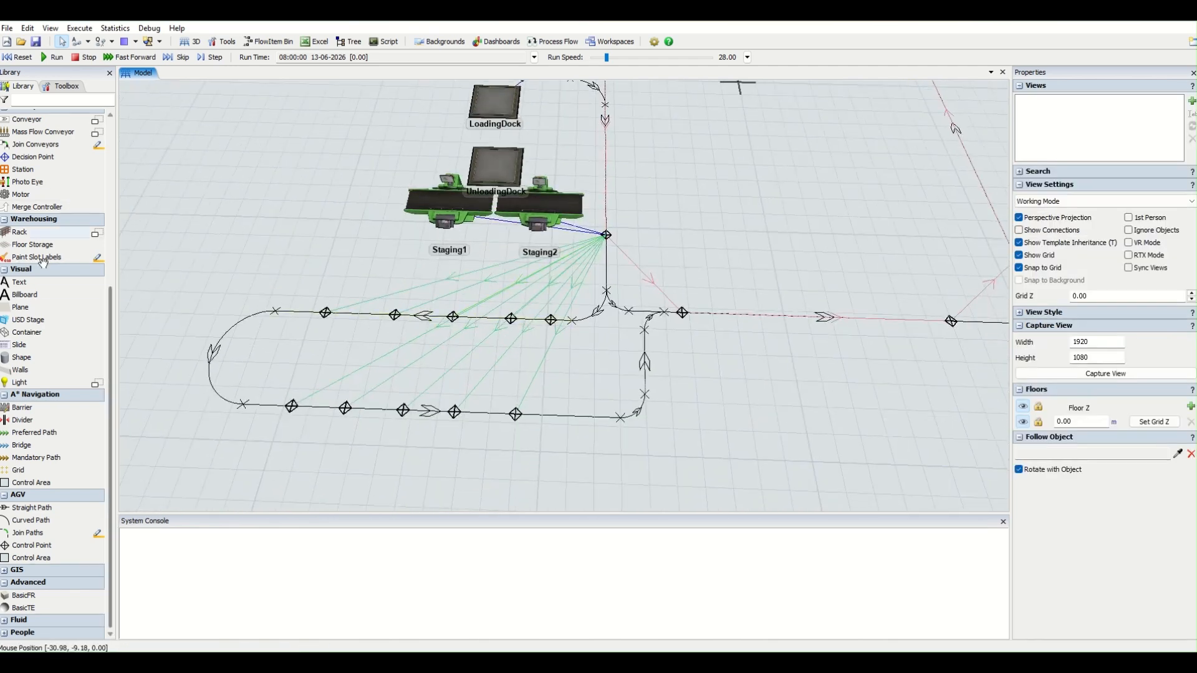
click(46, 546)
click(562, 415)
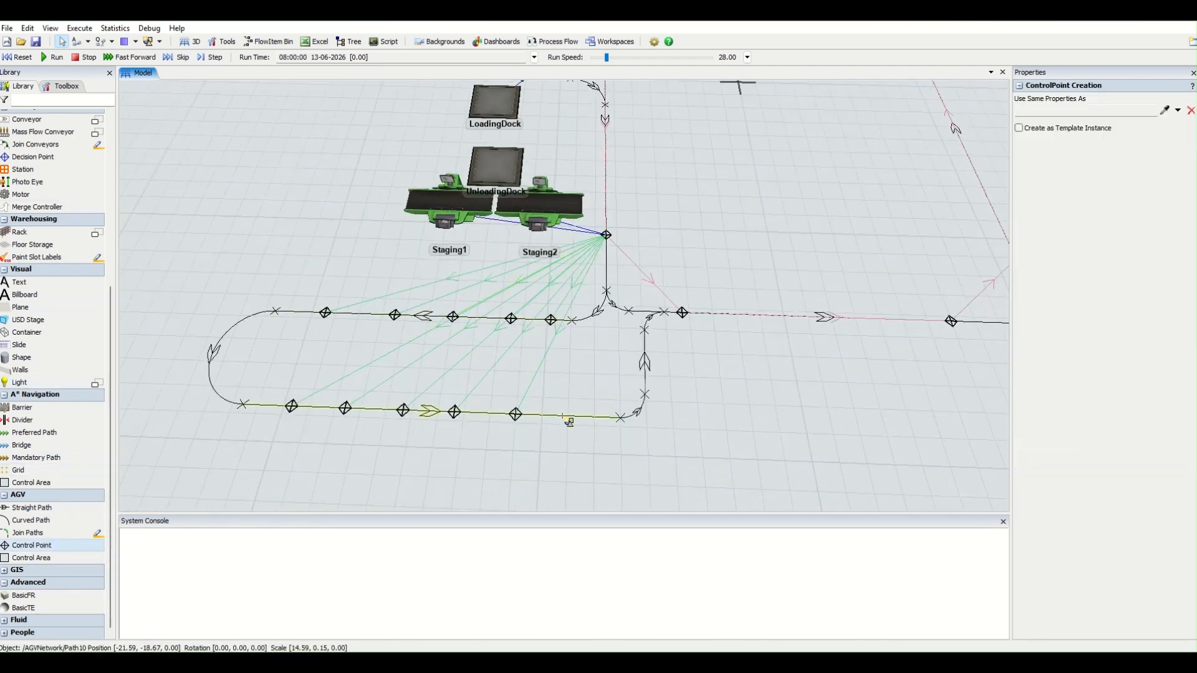
right_click(602, 387)
click(628, 235)
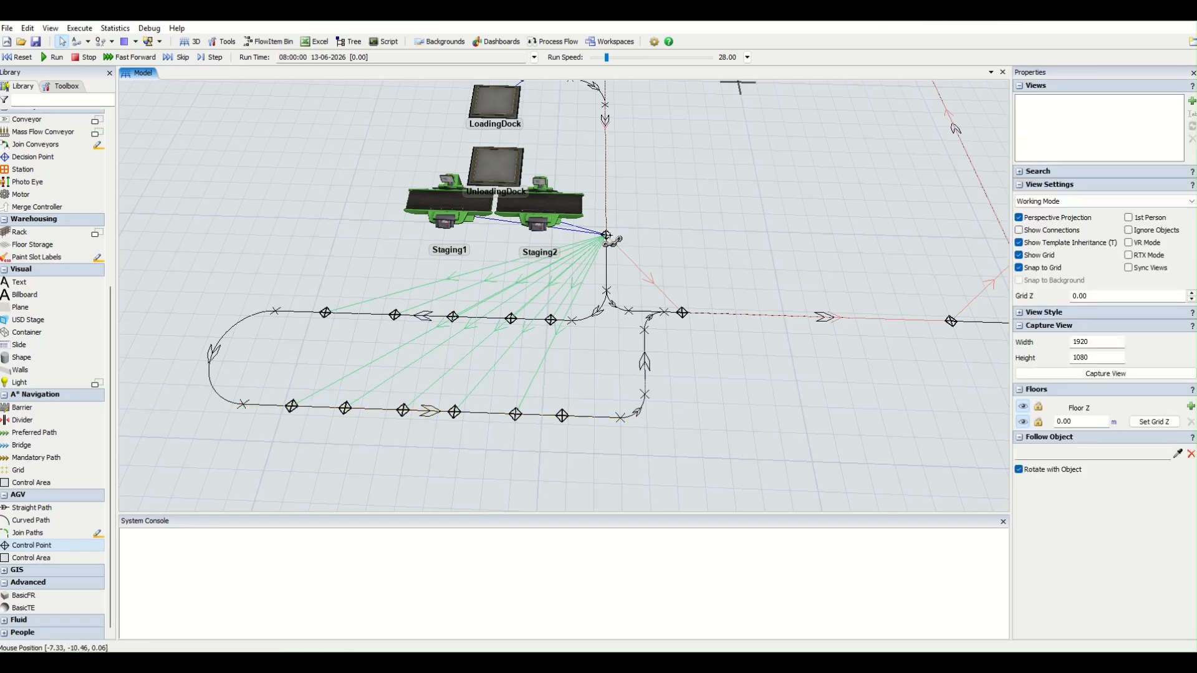
- Connect the control point beside Staging2 to the new control point on the staging loop as PickupPoints
click(608, 236)
drag(642, 328, 561, 416)
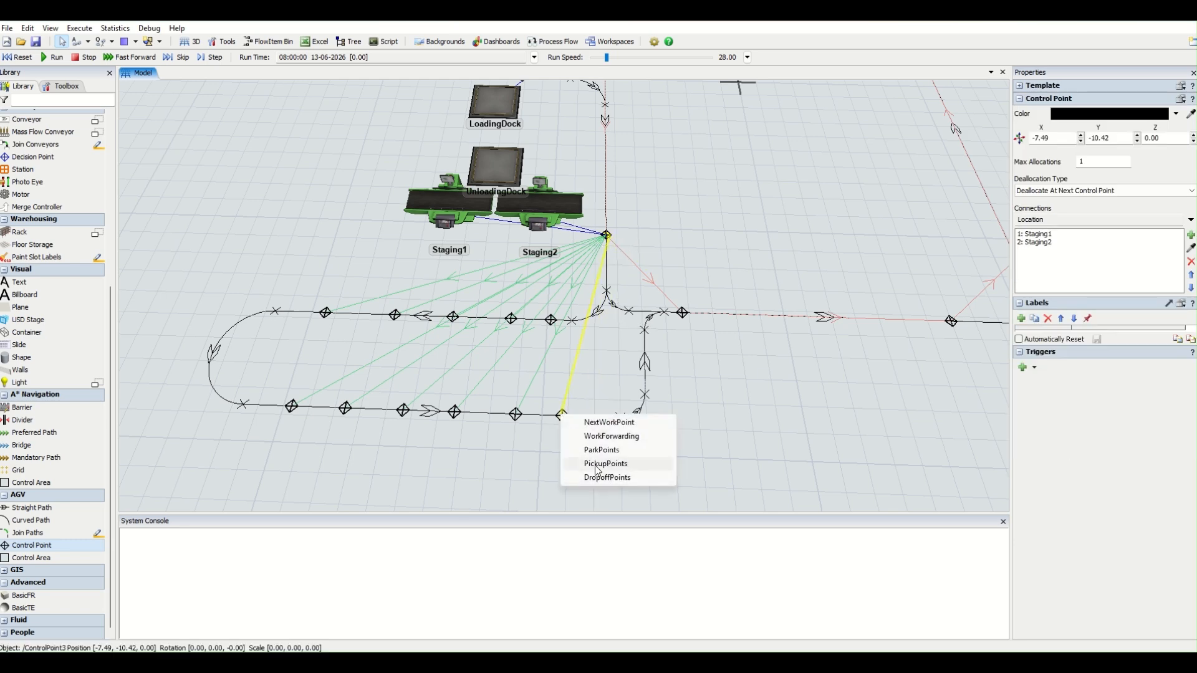
click(596, 465)
click(564, 427)
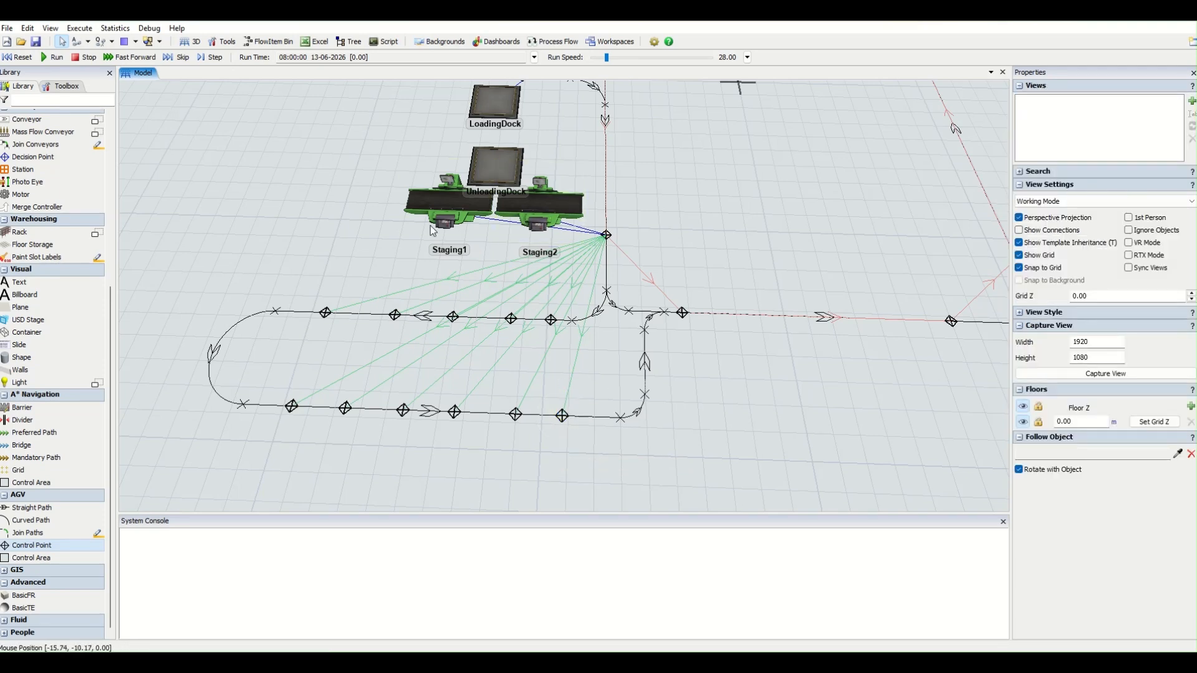
- Add a control point near the exit end of the straight path just above LoadingDock
drag(665, 206, 630, 293)
scroll(629, 292, down, 4)
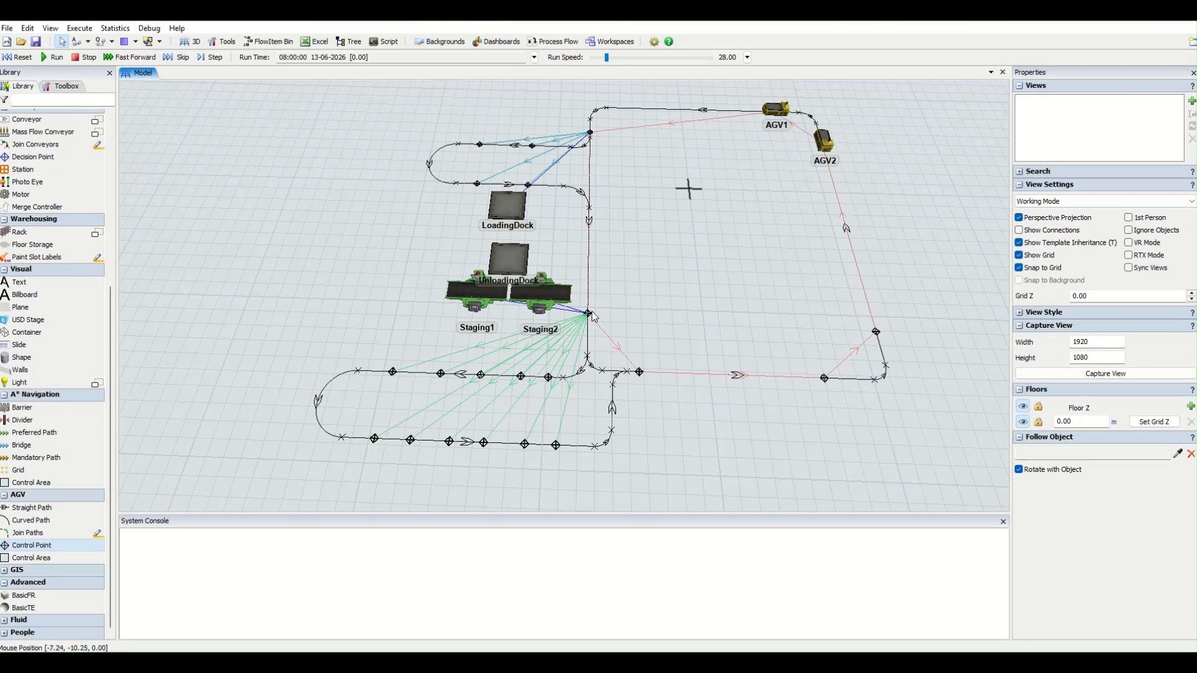
scroll(519, 262, up, 5)
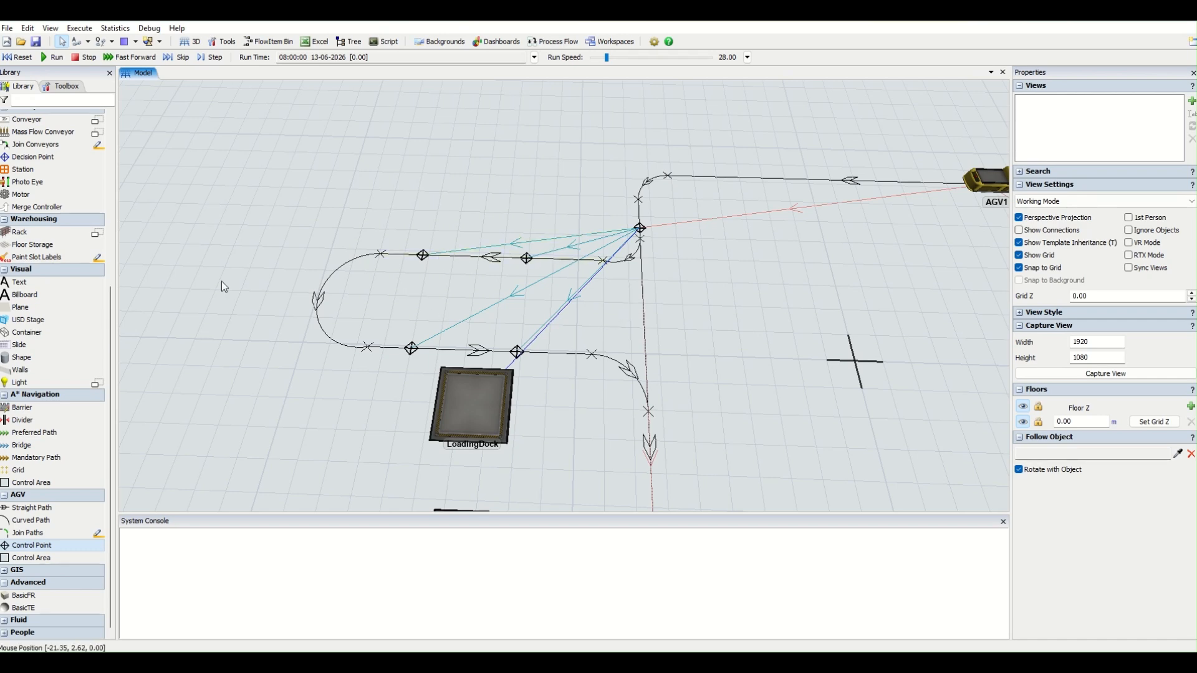
click(55, 547)
click(567, 354)
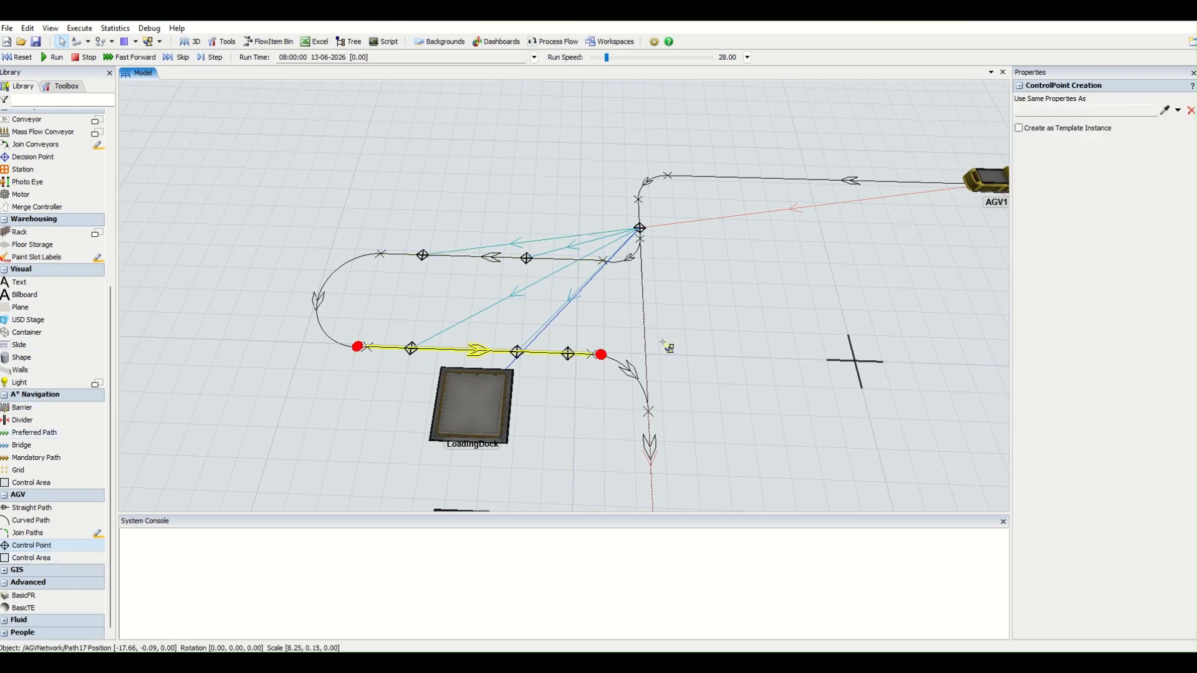
click(727, 286)
key(Escape)
click(727, 283)
key(Delete)
- Connect the control point at the loading loop's entrance to the new control point as DropoffPoints, and select the new point
drag(641, 230, 569, 356)
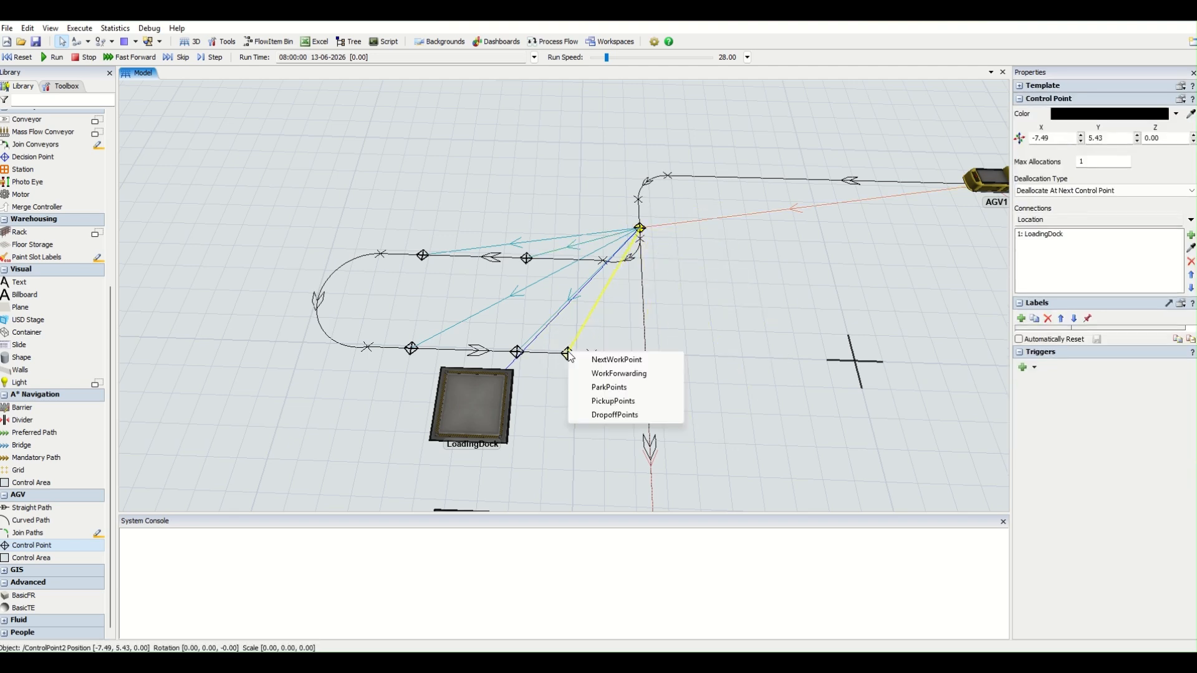
click(616, 419)
key(ctrl+a)
key(Delete)
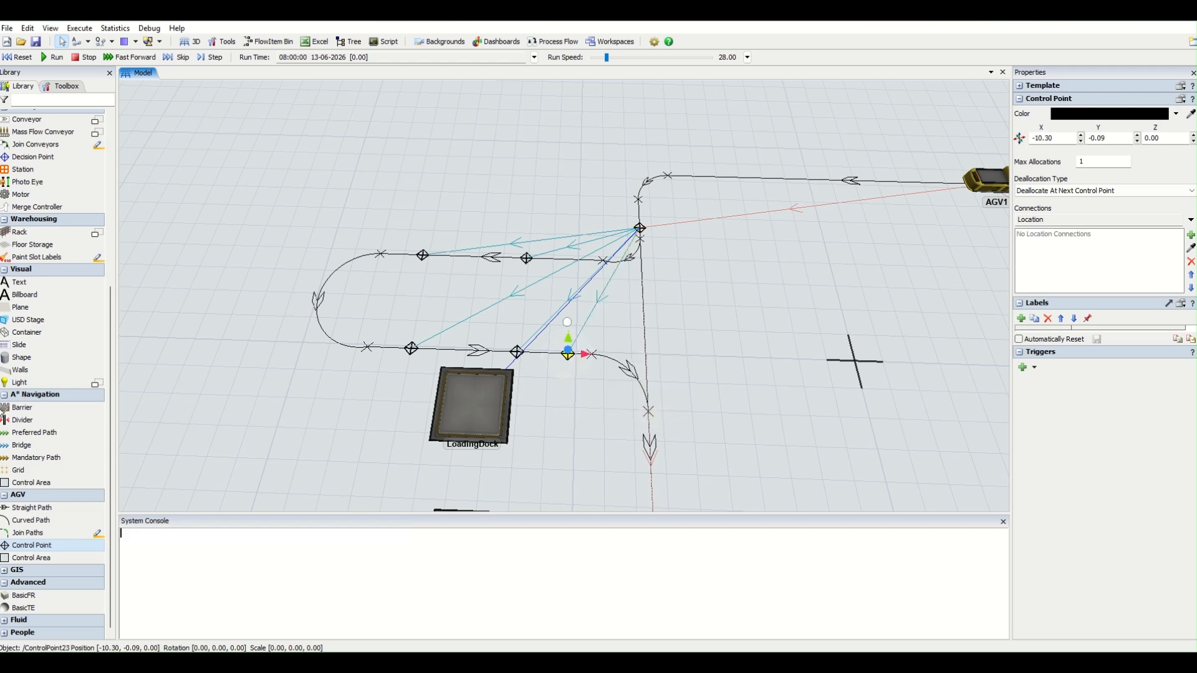
click(603, 296)
click(569, 354)
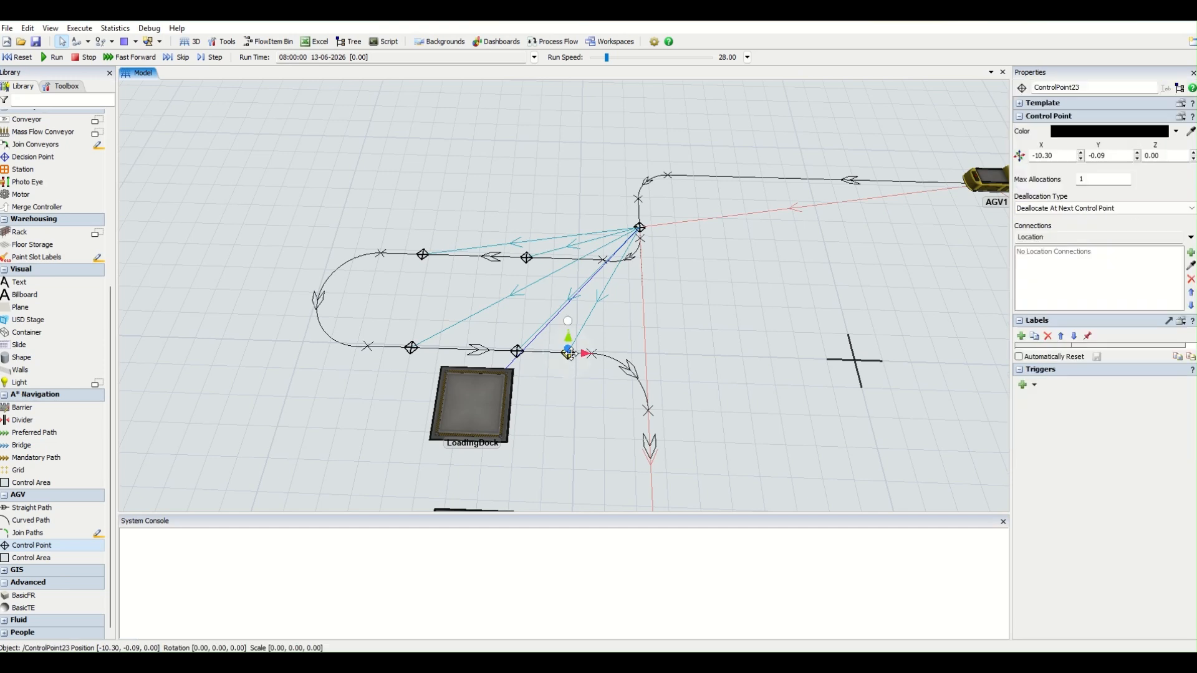
- Delete the selected control point at the exit of the loading loop's lower path, and move LoadingDock along X to -13
click(665, 303)
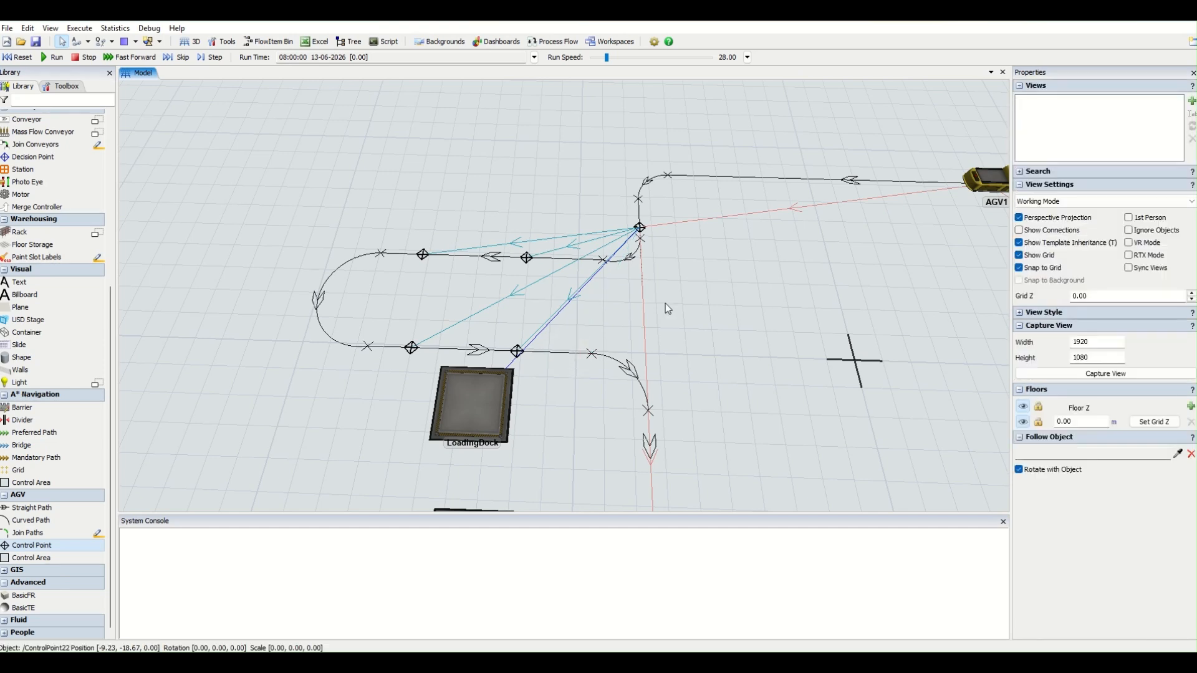
mouse_move(485, 406)
mouse_down()
mouse_move(648, 344)
mouse_move(673, 457)
mouse_move(449, 499)
mouse_move(499, 418)
mouse_move(495, 391)
mouse_up()
click(720, 297)
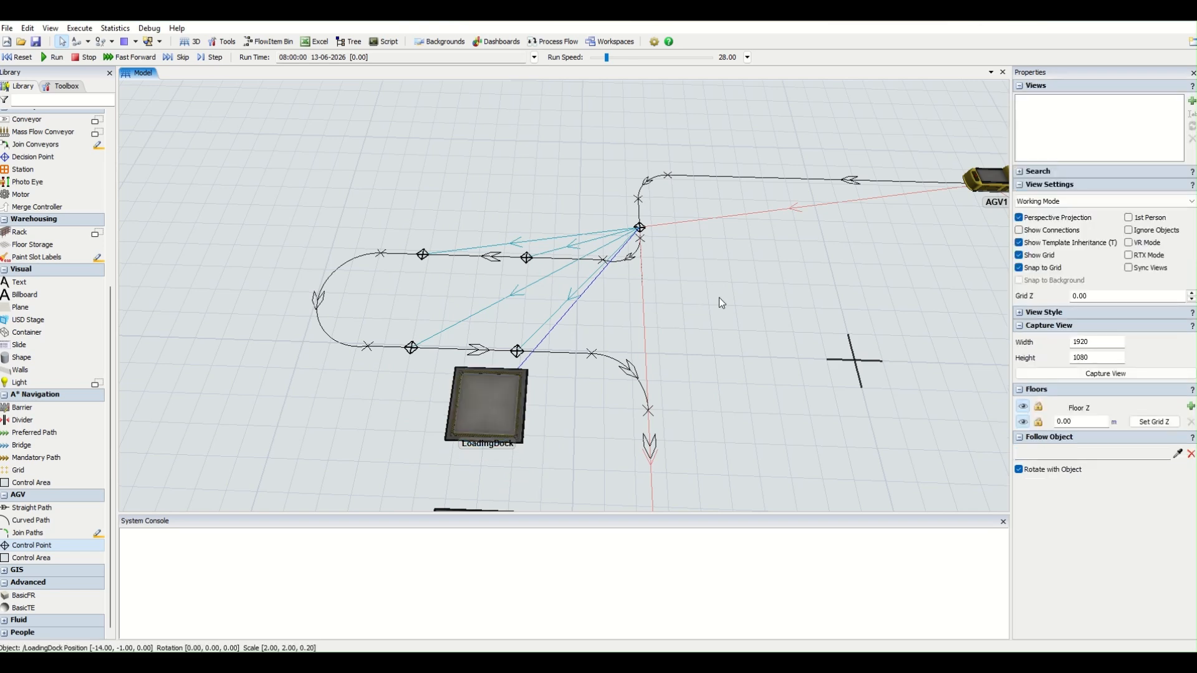
drag(719, 298, 636, 263)
click(431, 350)
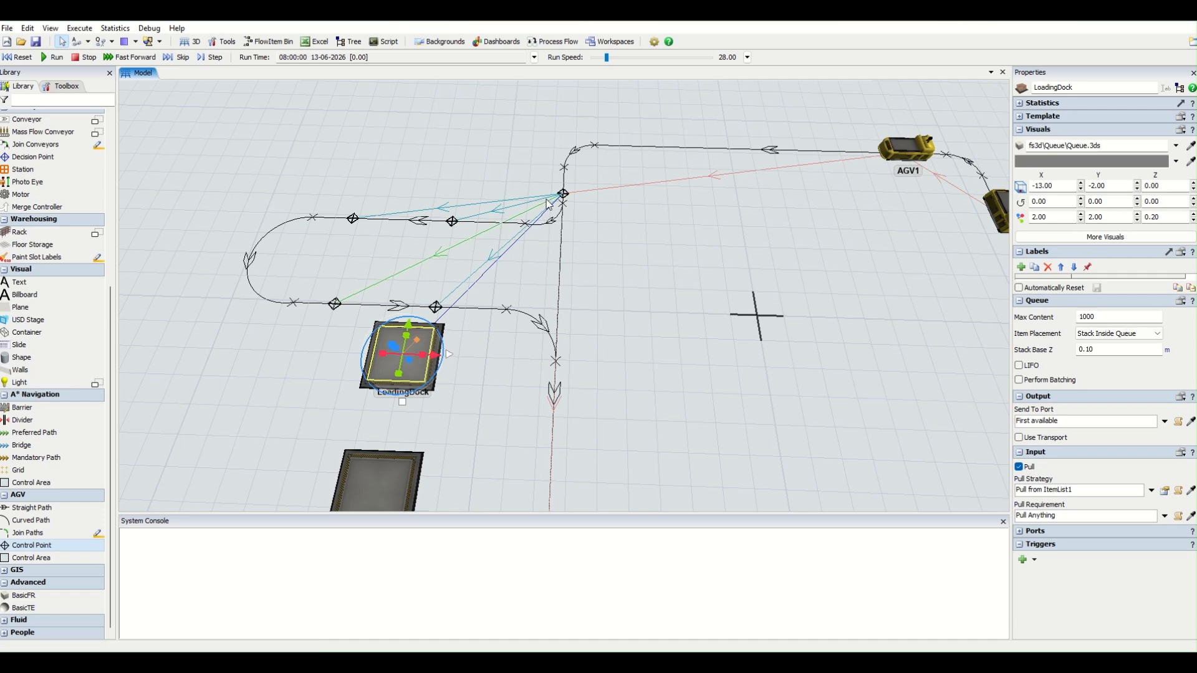
- Open the ItemList1 global list and check its field definitions, particularly the LoadType label field
scroll(708, 289, down, 5)
drag(708, 289, 611, 229)
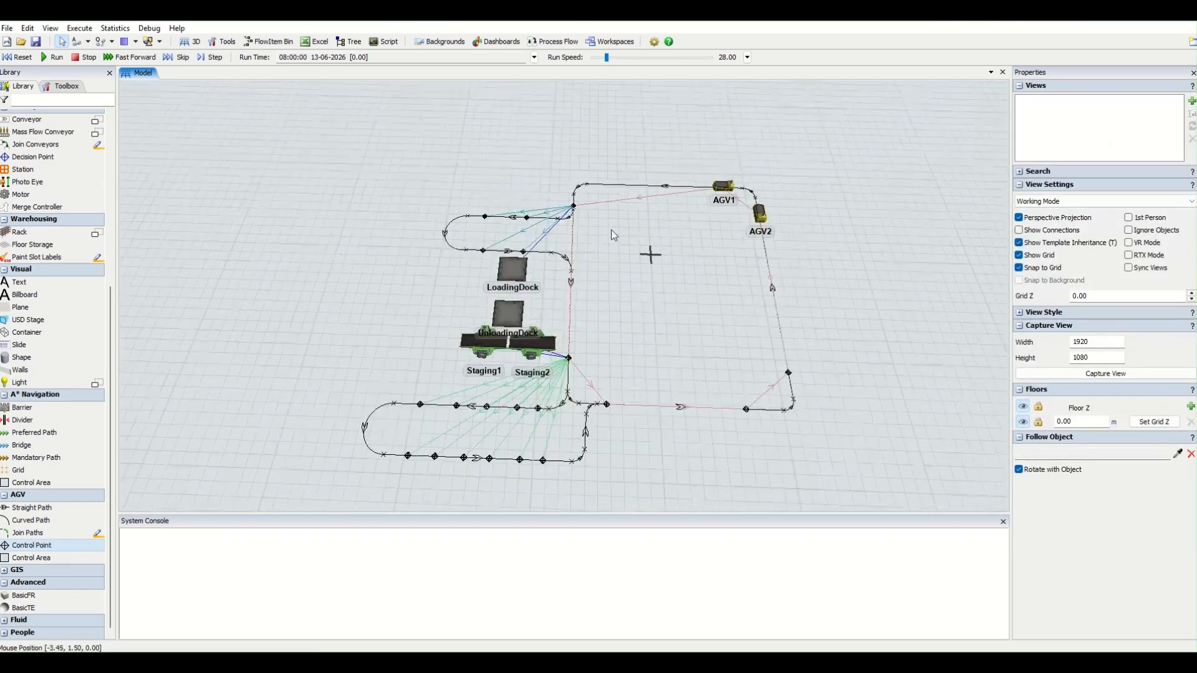
click(66, 86)
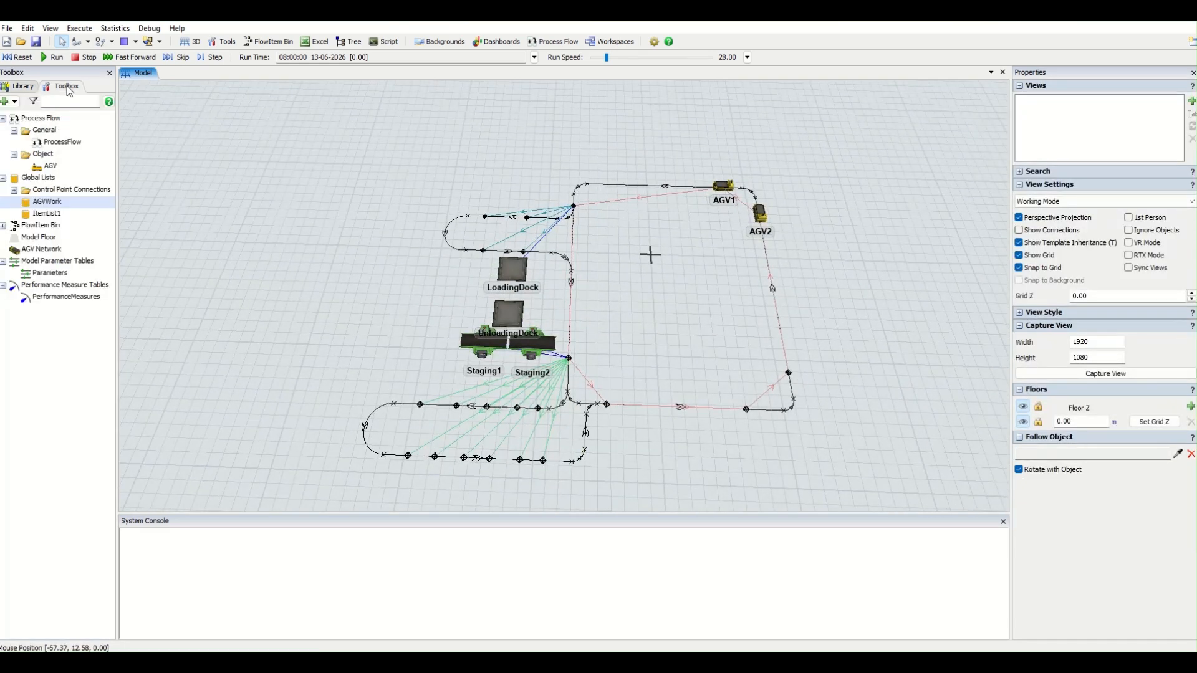
click(7, 101)
mouse_move(78, 201)
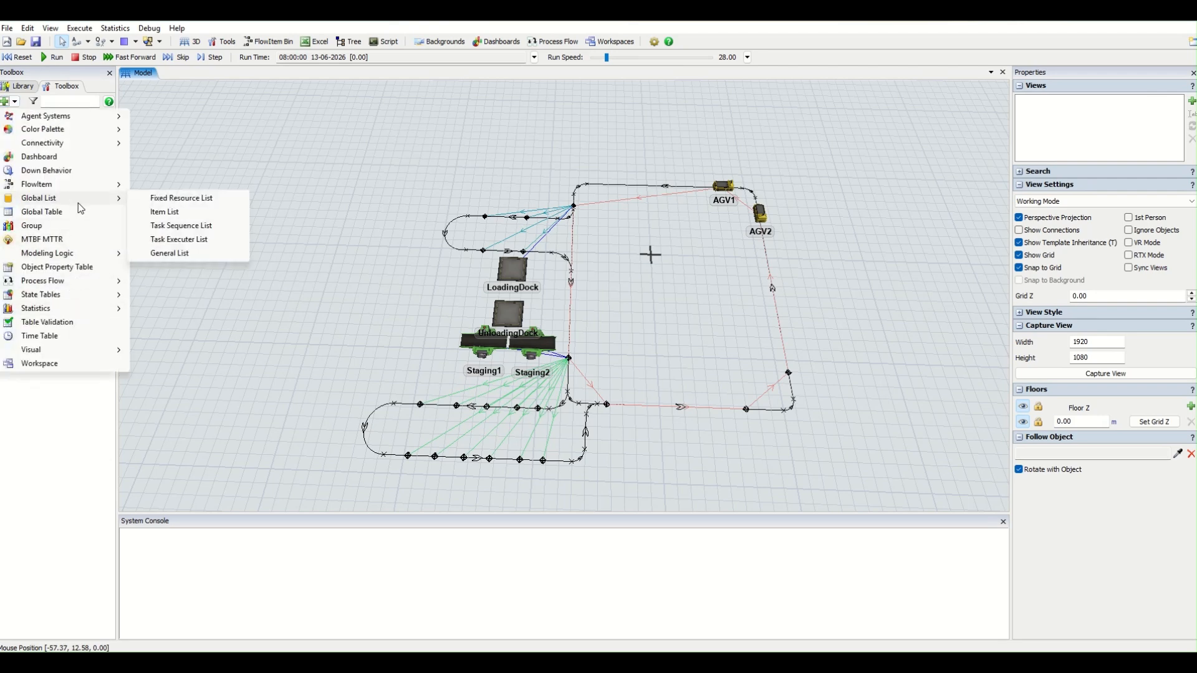
click(215, 213)
double_click(46, 213)
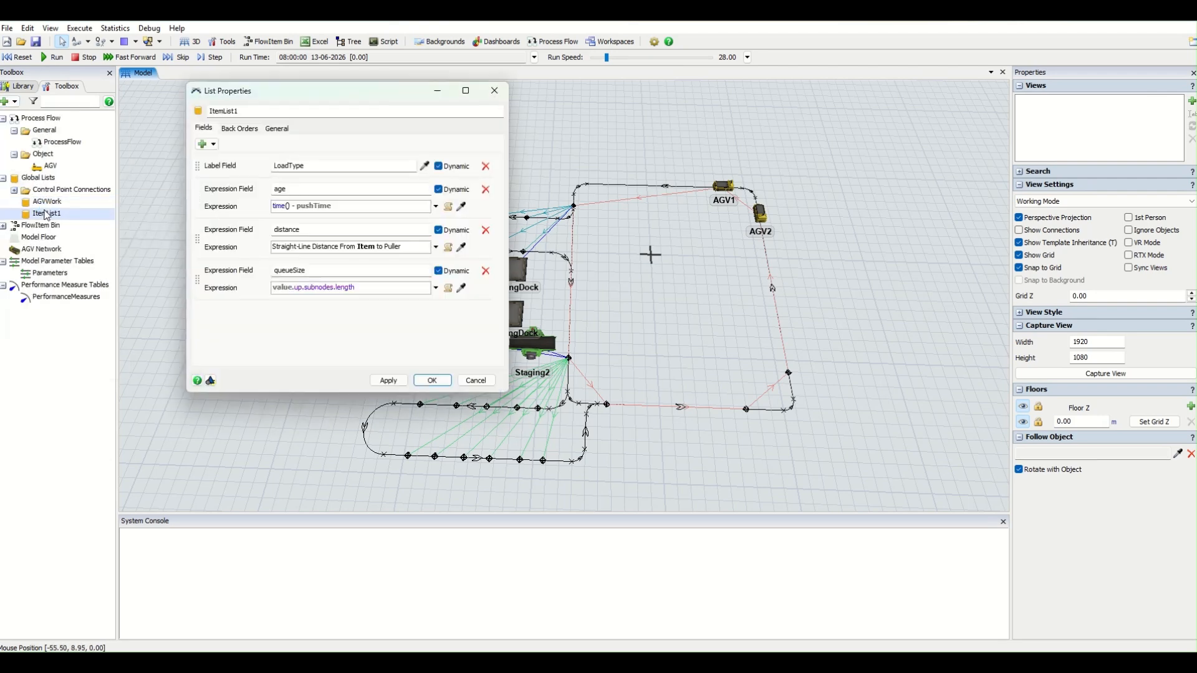
mouse_move(310, 168)
mouse_down()
mouse_move(239, 159)
mouse_move(325, 167)
mouse_up()
click(275, 167)
click(385, 137)
click(433, 380)
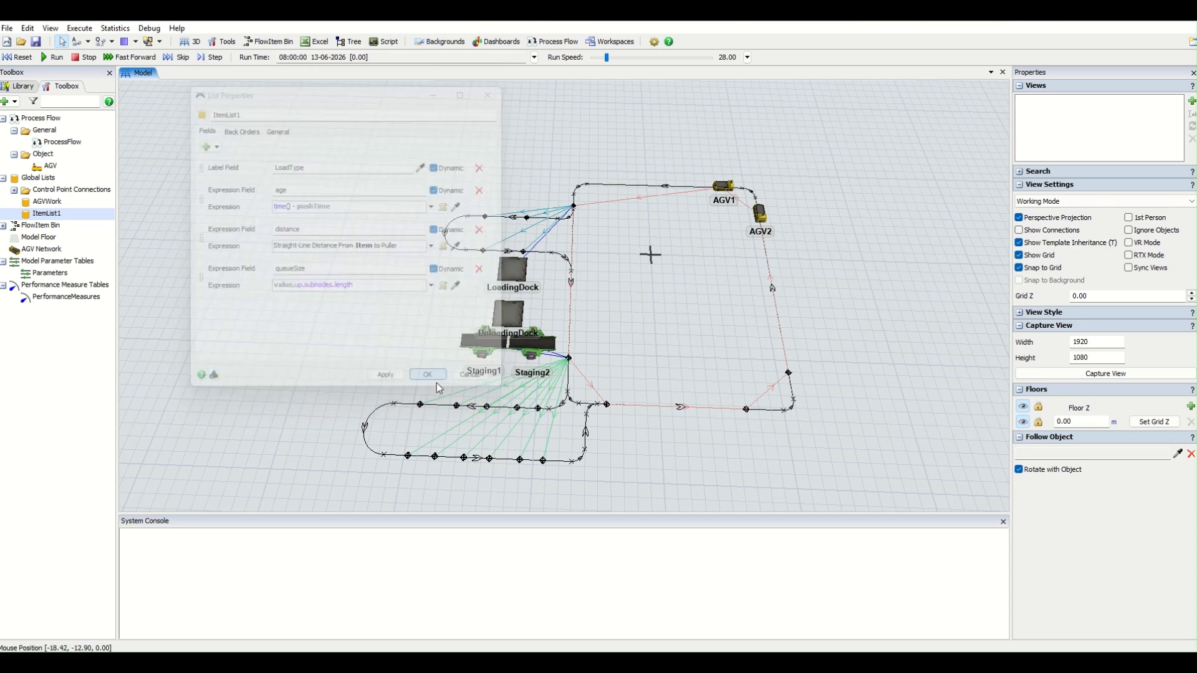
- Check the field definitions of the AGVWork global list
double_click(83, 215)
double_click(47, 202)
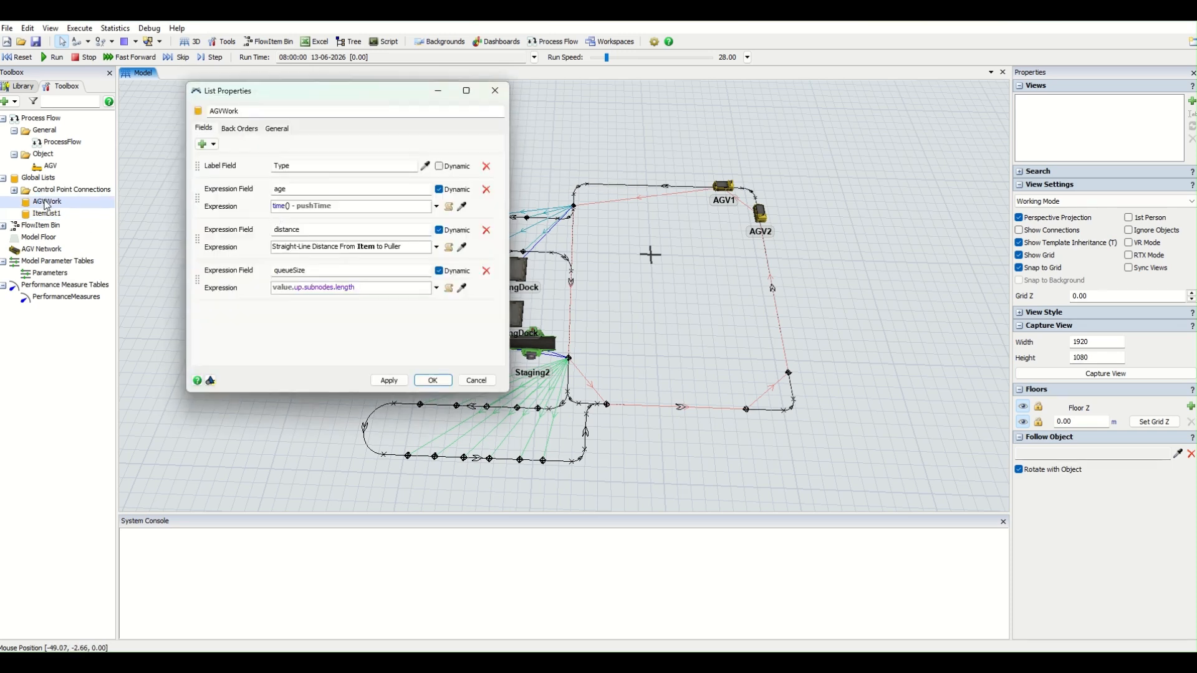
click(444, 380)
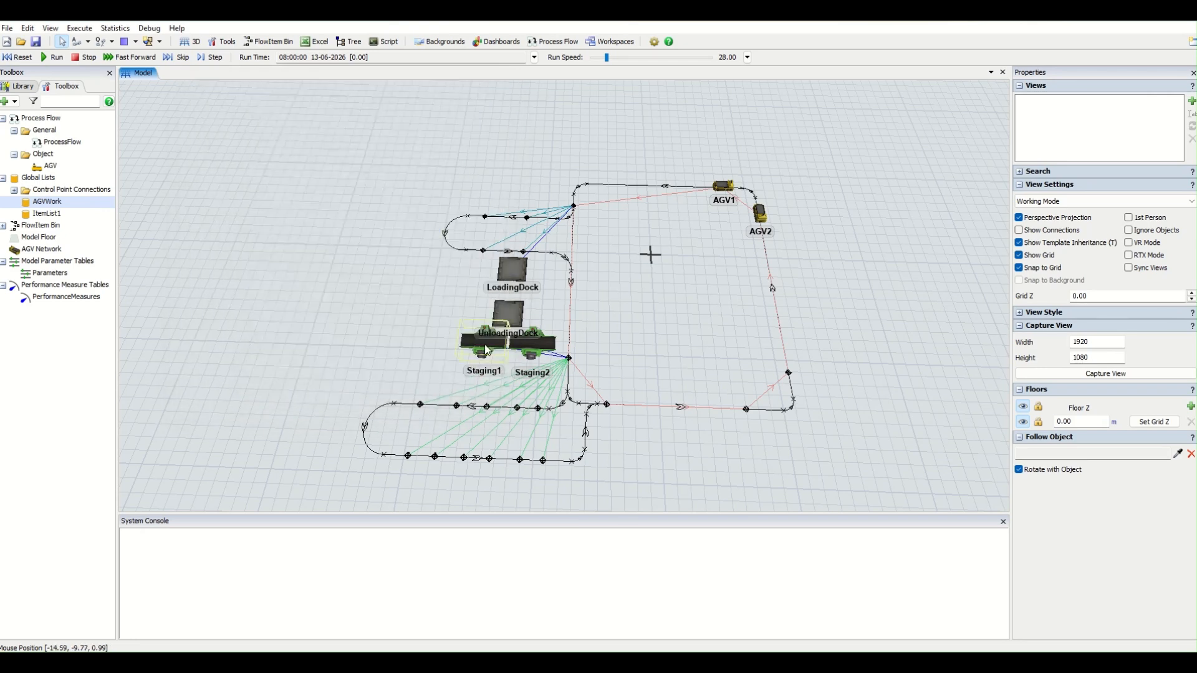
- Check the output and transport settings of Staging1 and the ItemList1 global list they refer to
double_click(486, 349)
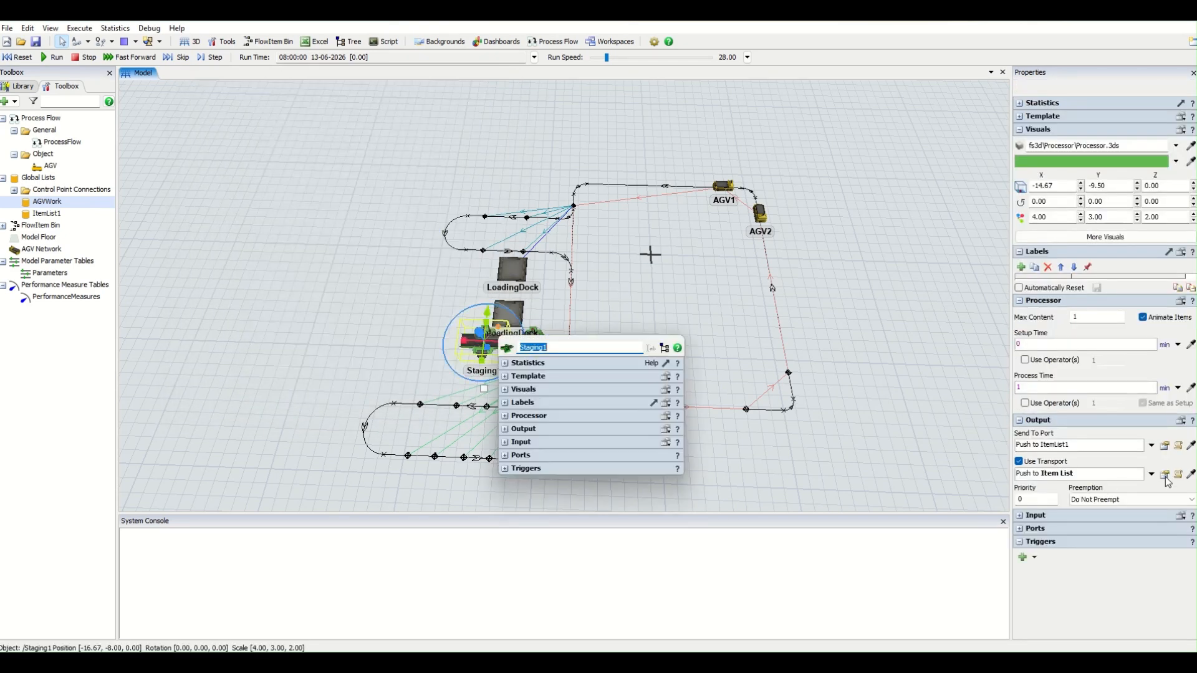
click(792, 344)
click(520, 349)
click(473, 350)
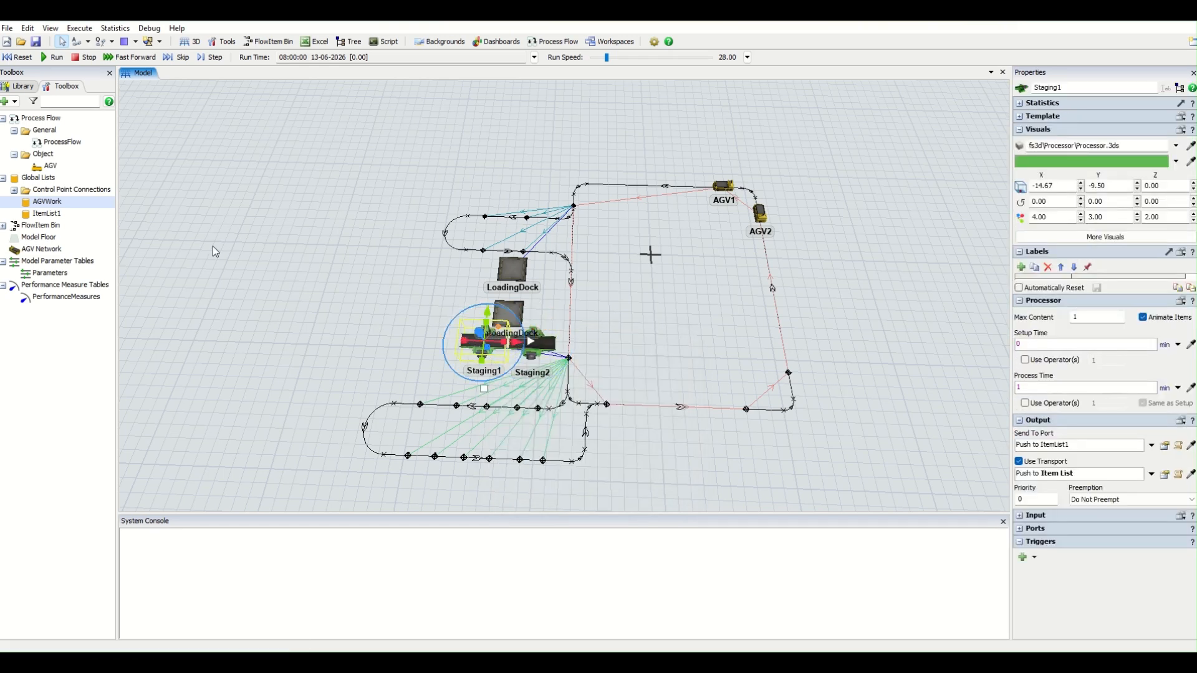
double_click(47, 213)
click(476, 381)
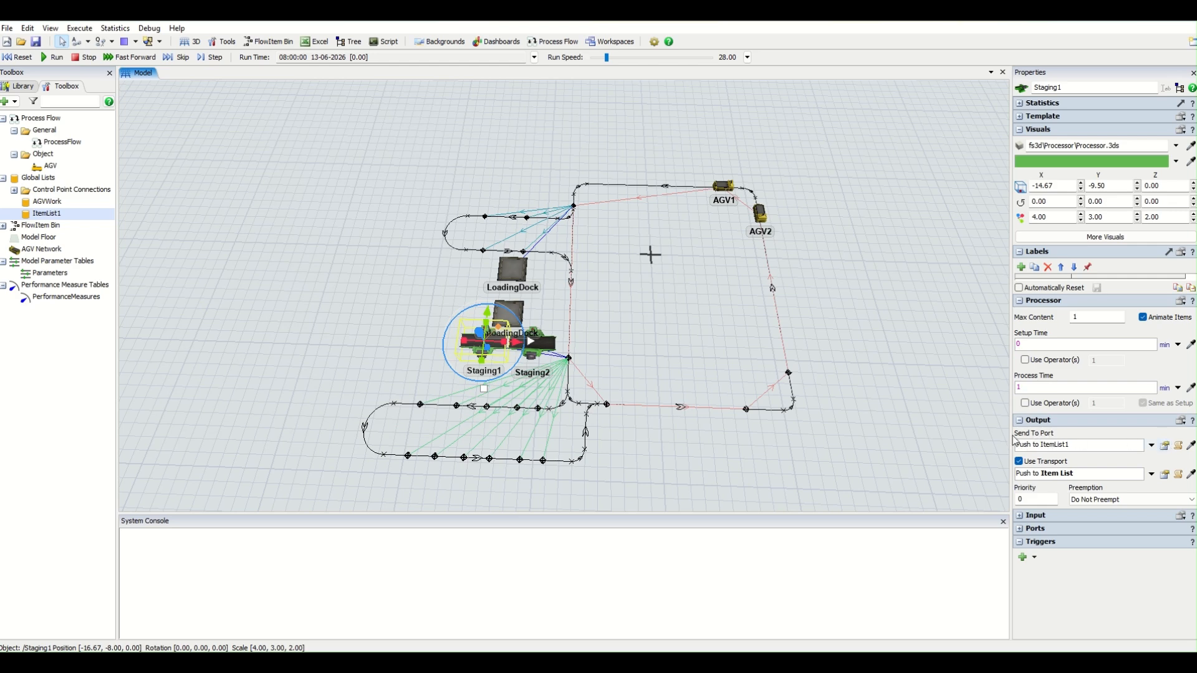
- Set Staging1's Send To Port to push to ItemList1, and check its transport setting against the output settings of Staging2
click(1150, 445)
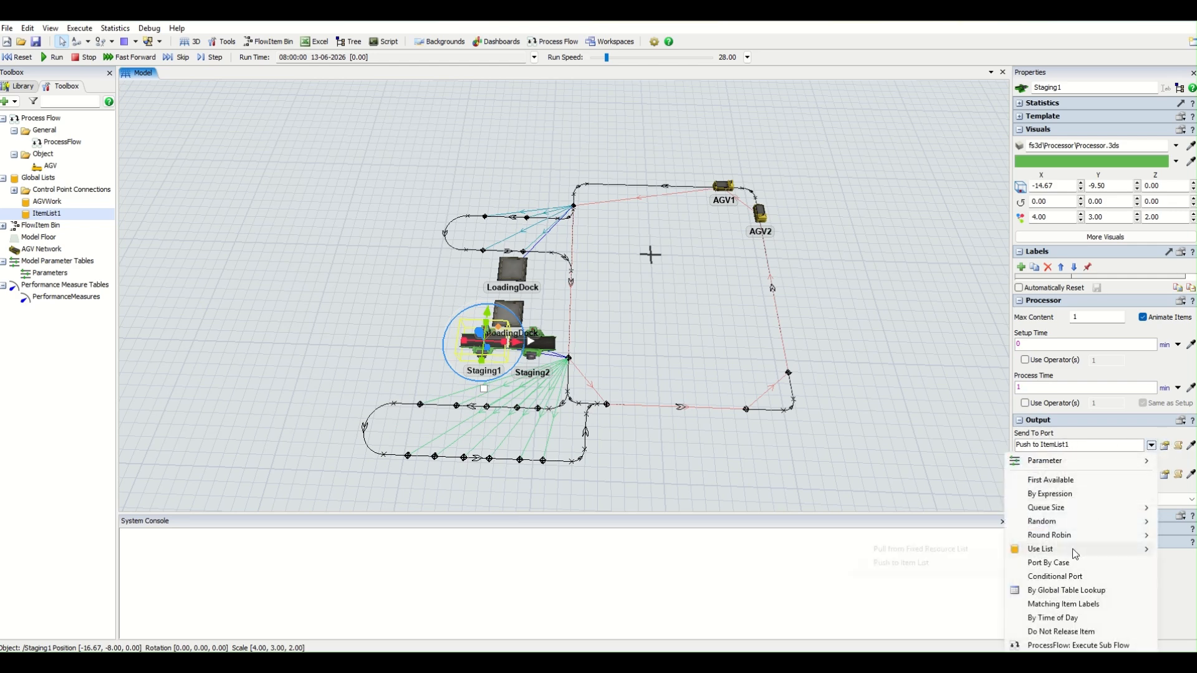
click(908, 563)
click(1165, 473)
click(1115, 507)
click(544, 344)
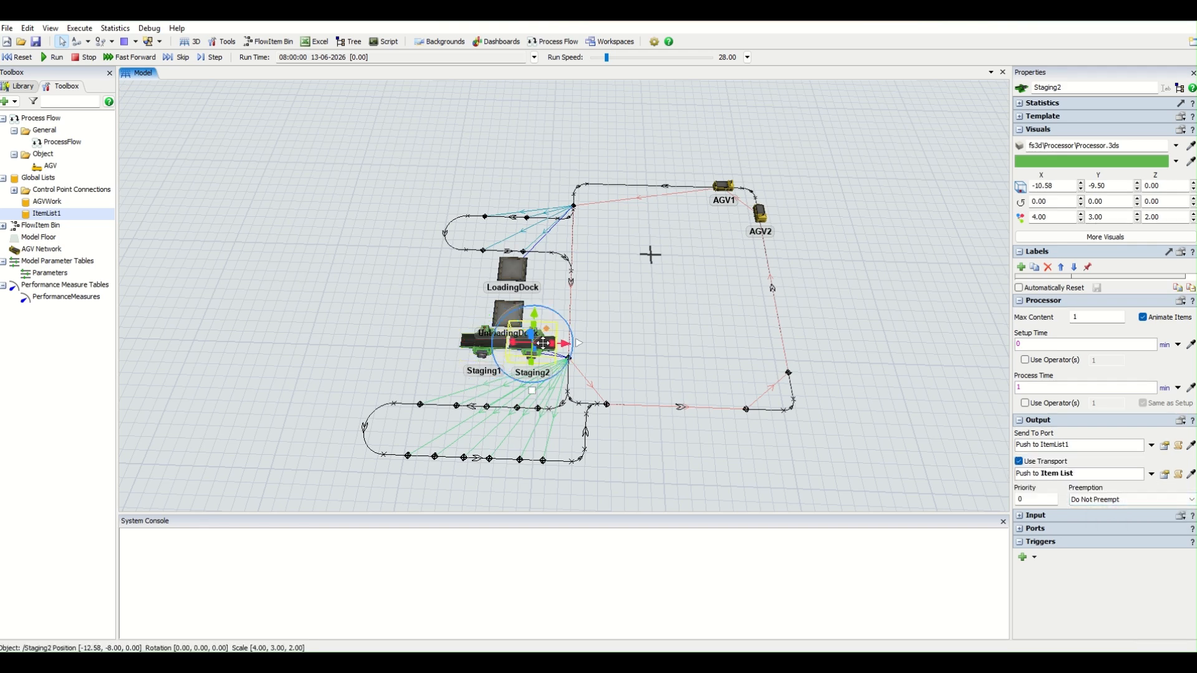
click(626, 314)
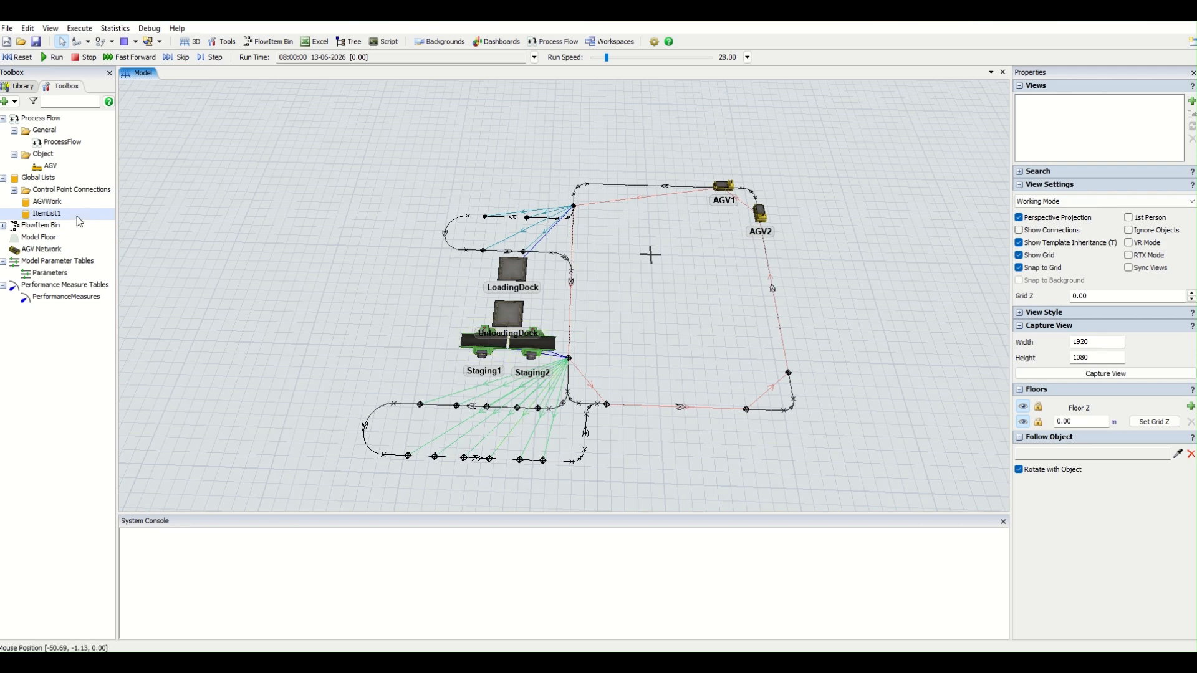
- Set LoadingDock's Pull Strategy to pull from the ItemList1 list
click(525, 275)
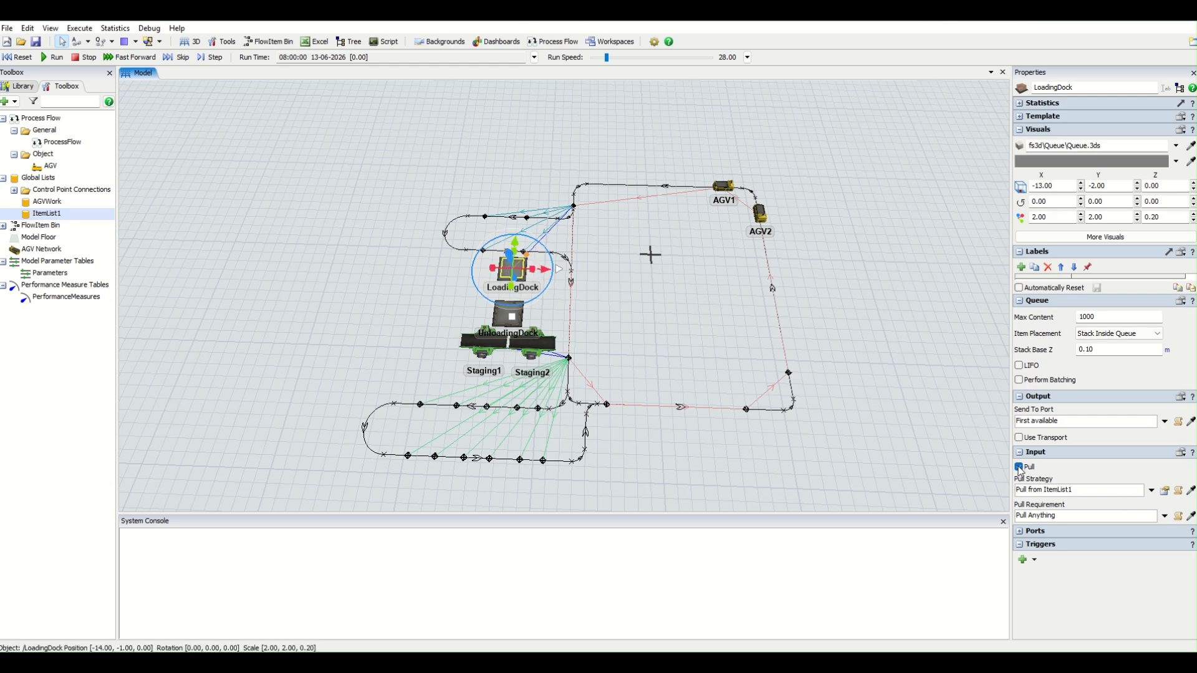
click(1151, 490)
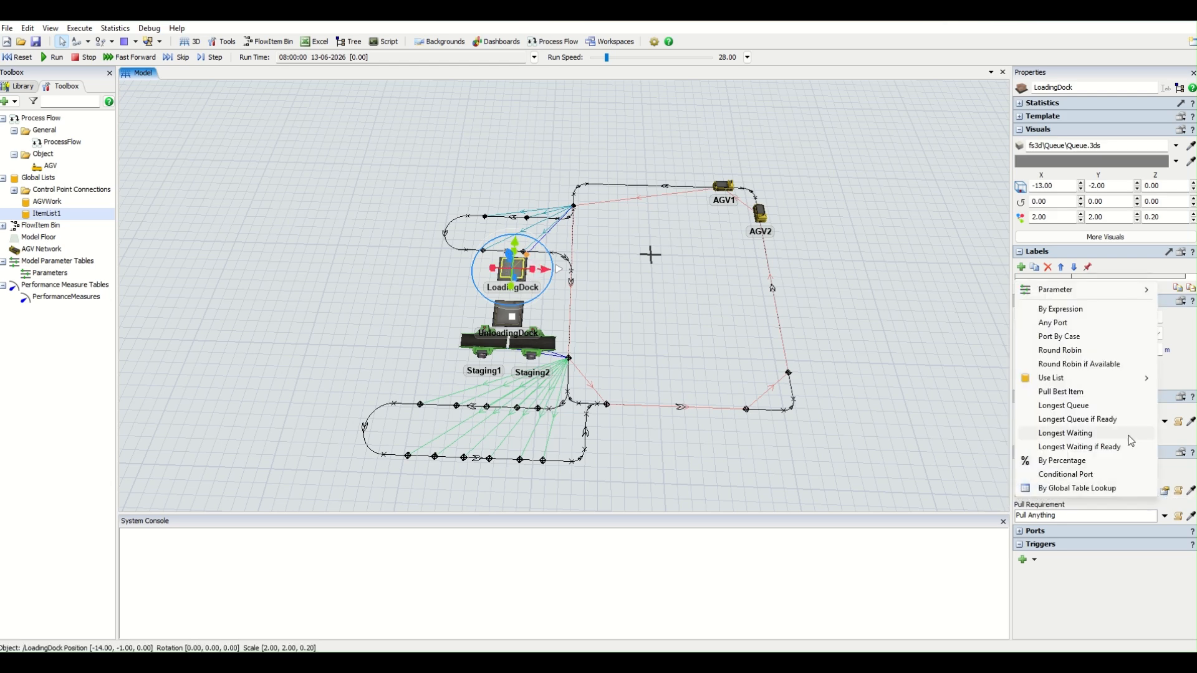
mouse_move(1107, 385)
click(929, 392)
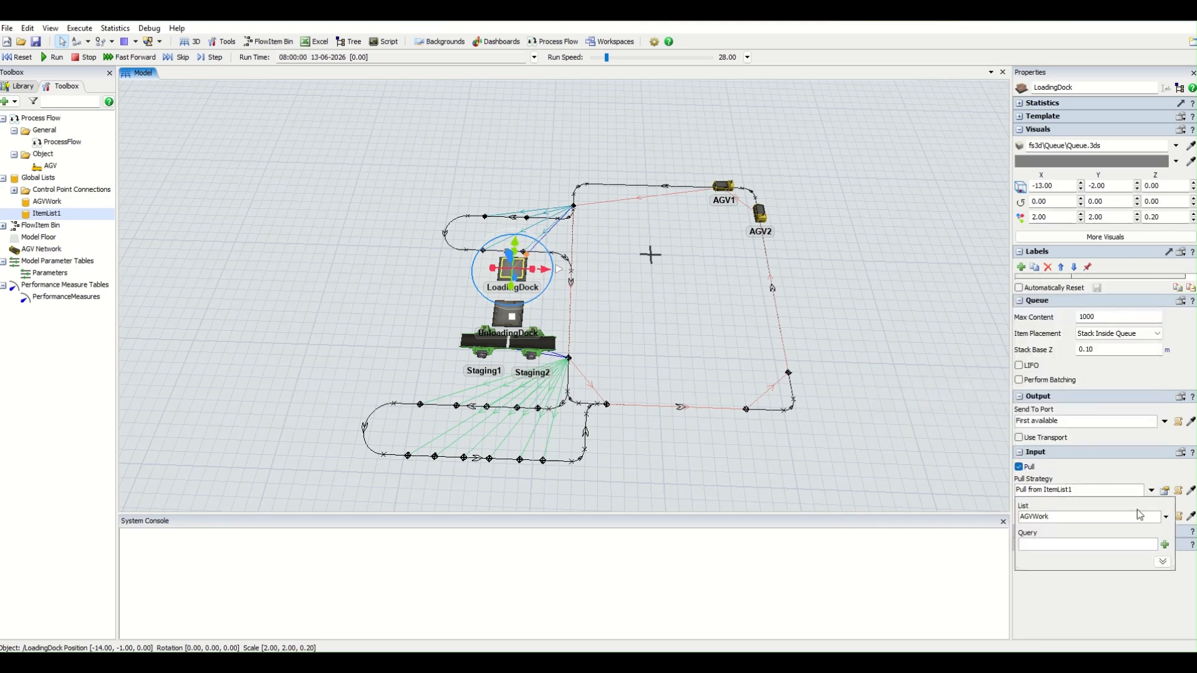
click(1165, 517)
click(1122, 541)
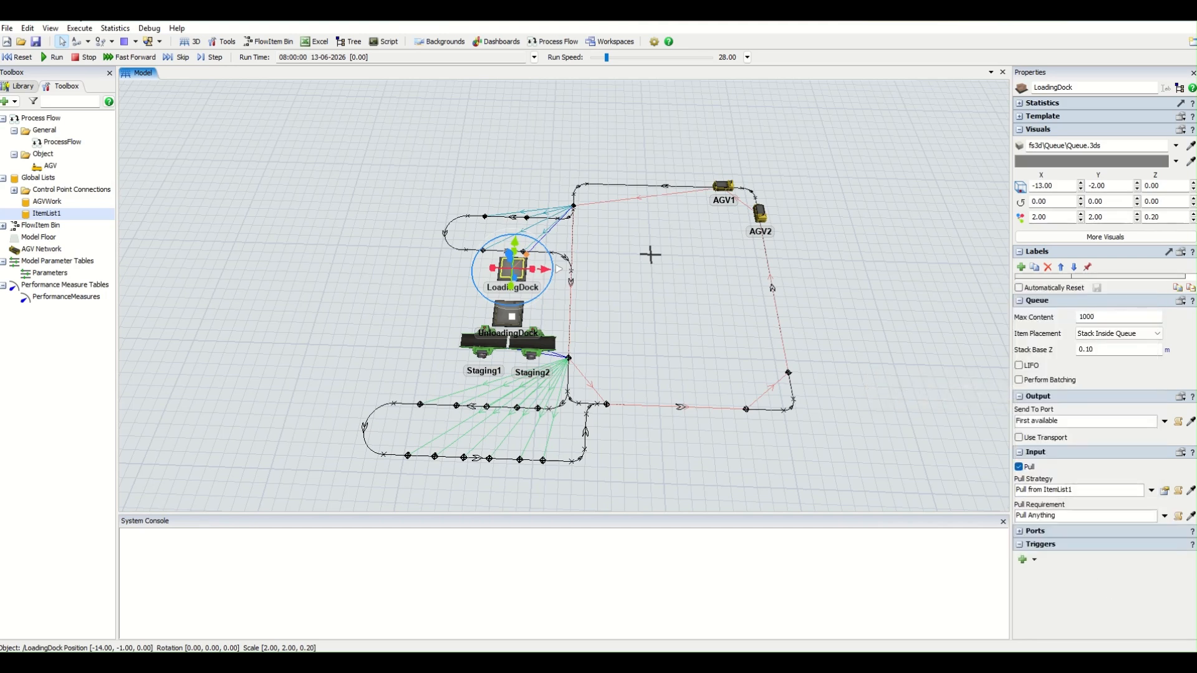
- Run the simulation and lower the run speed to about 2.07 to watch the AGVs around the staging area
click(45, 58)
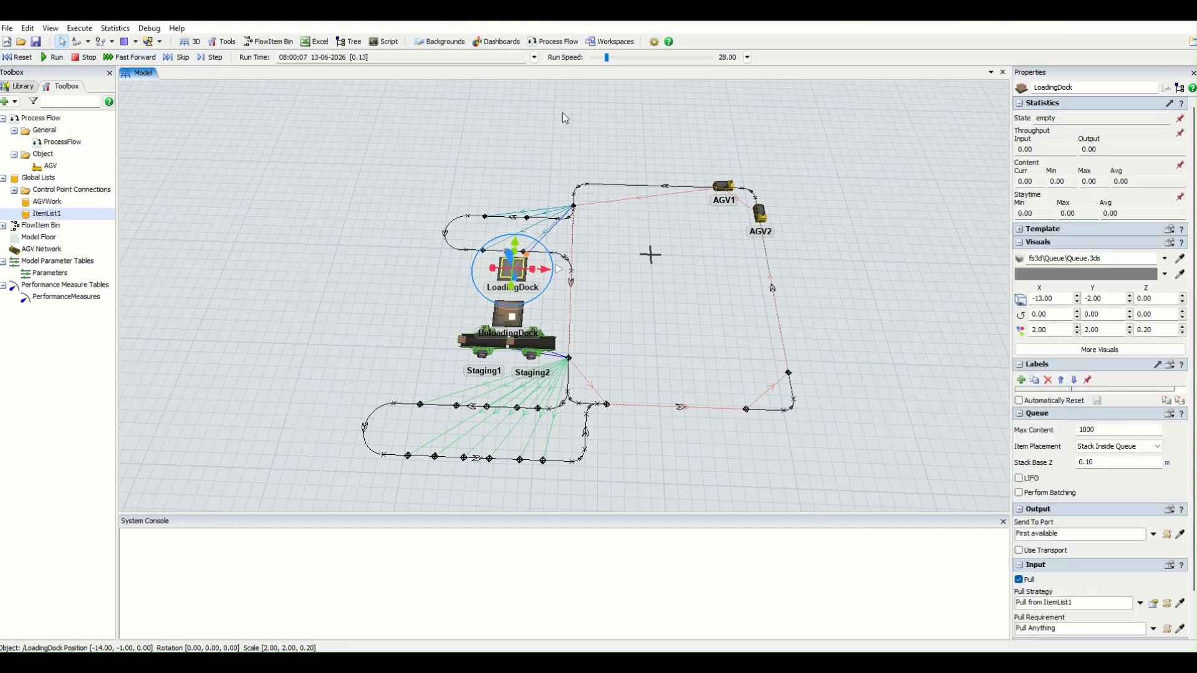
drag(613, 57, 600, 57)
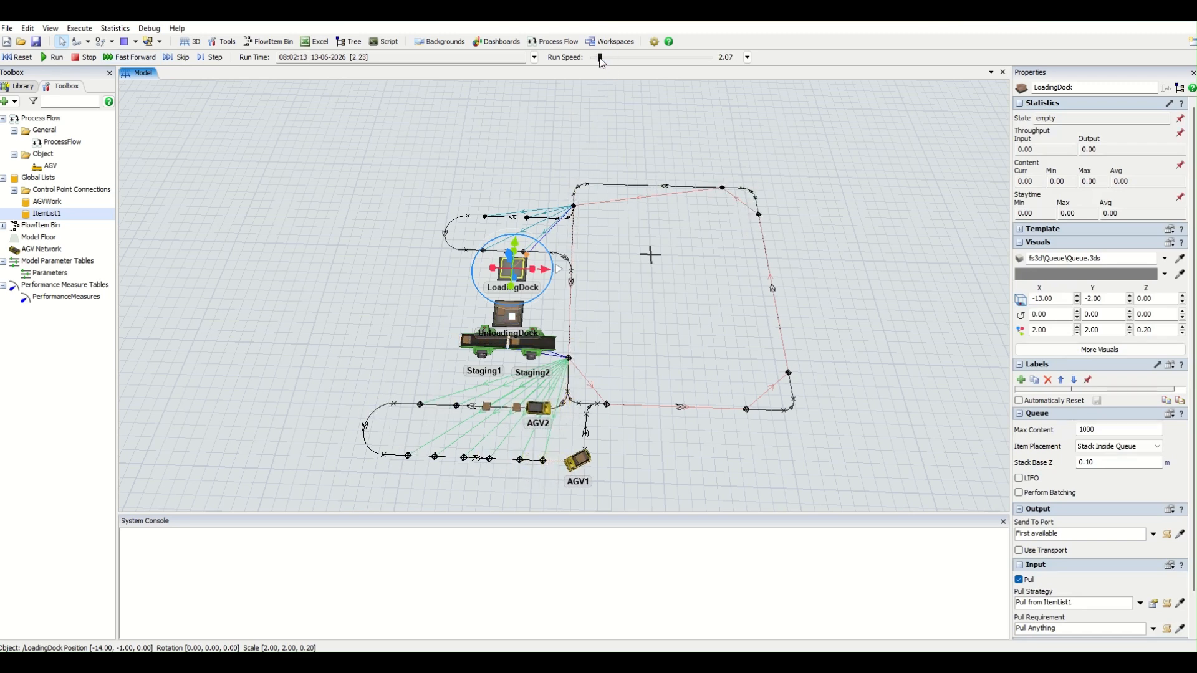
click(642, 320)
right_drag(642, 320, 586, 310)
scroll(586, 310, up, 3)
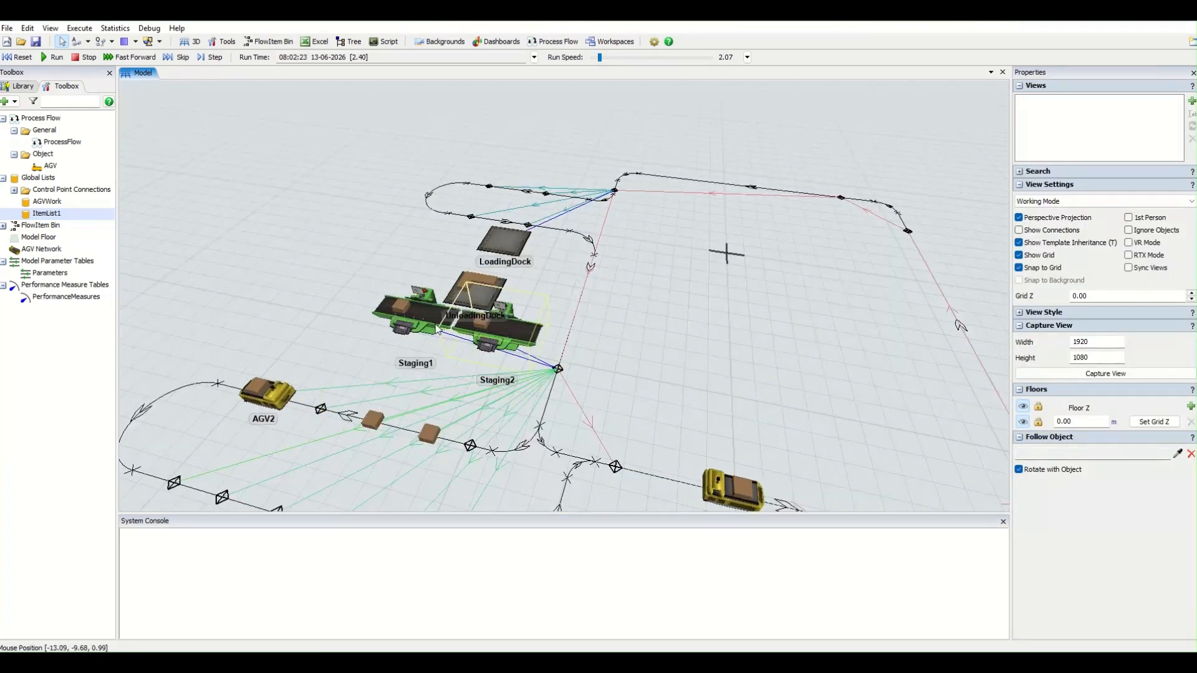
- Raise the run speed to about 10.50 to watch the AGVs travel the whole network, and reset the model
drag(652, 296, 590, 237)
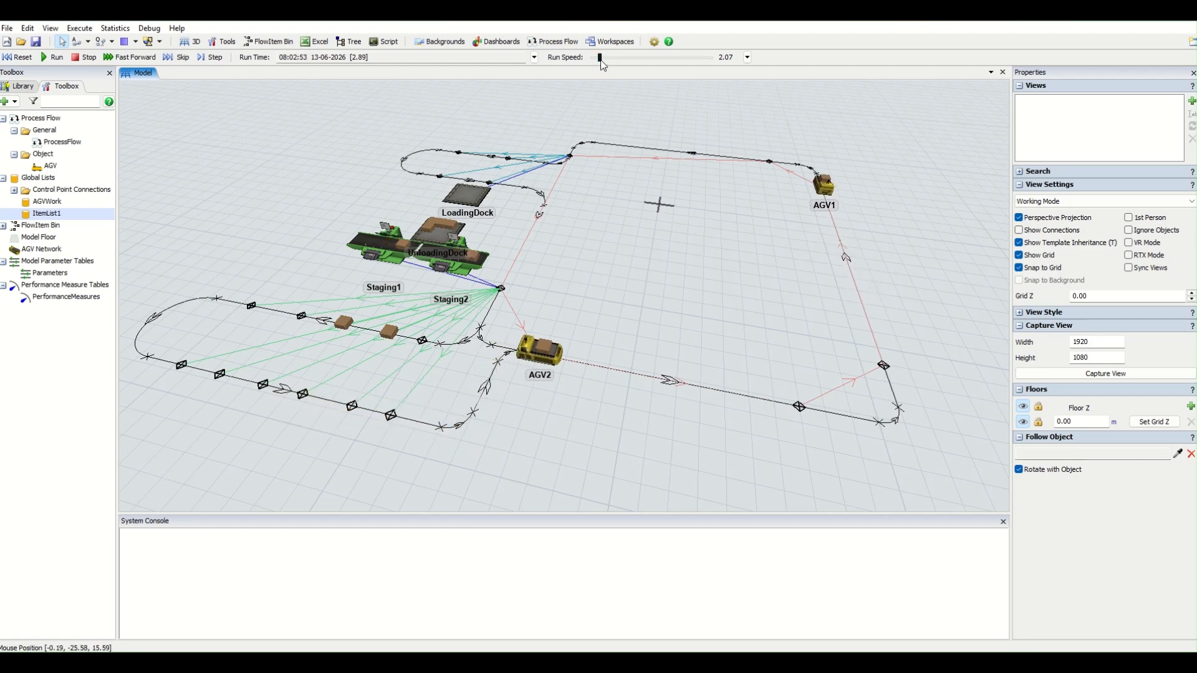
drag(600, 58, 604, 59)
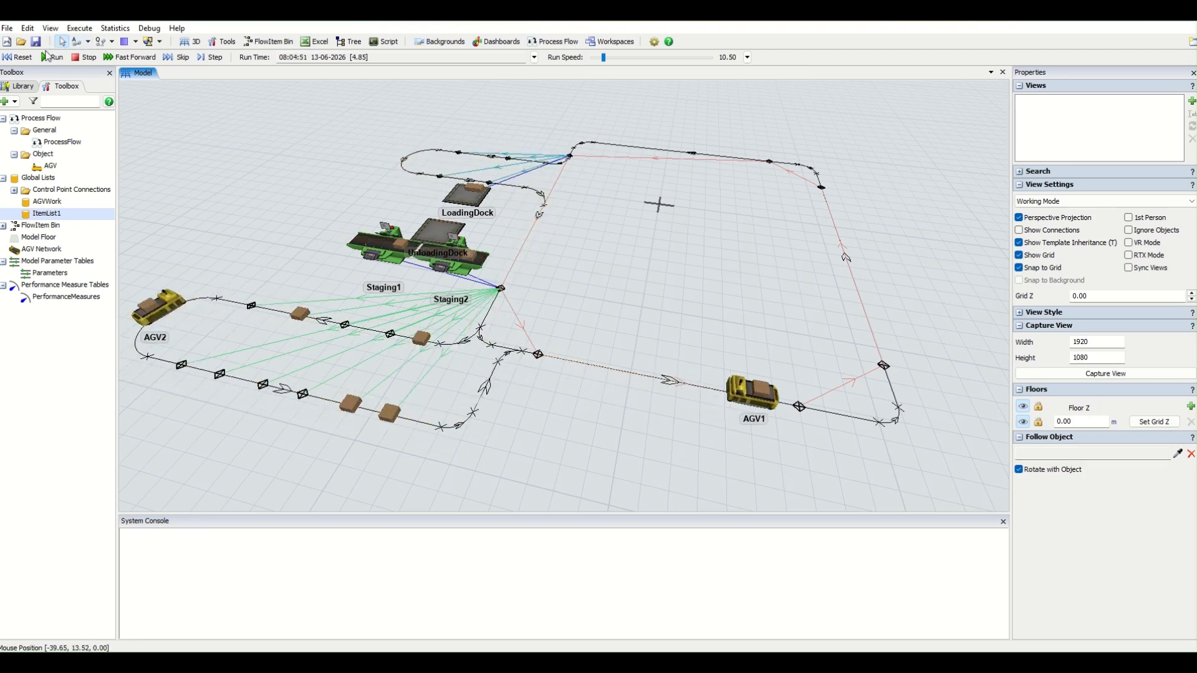
click(17, 57)
- Open the existing ProcessFlow, check the arrival schedule of its Source activity, and close the process flow view
click(568, 46)
mouse_move(578, 58)
click(694, 55)
double_click(712, 216)
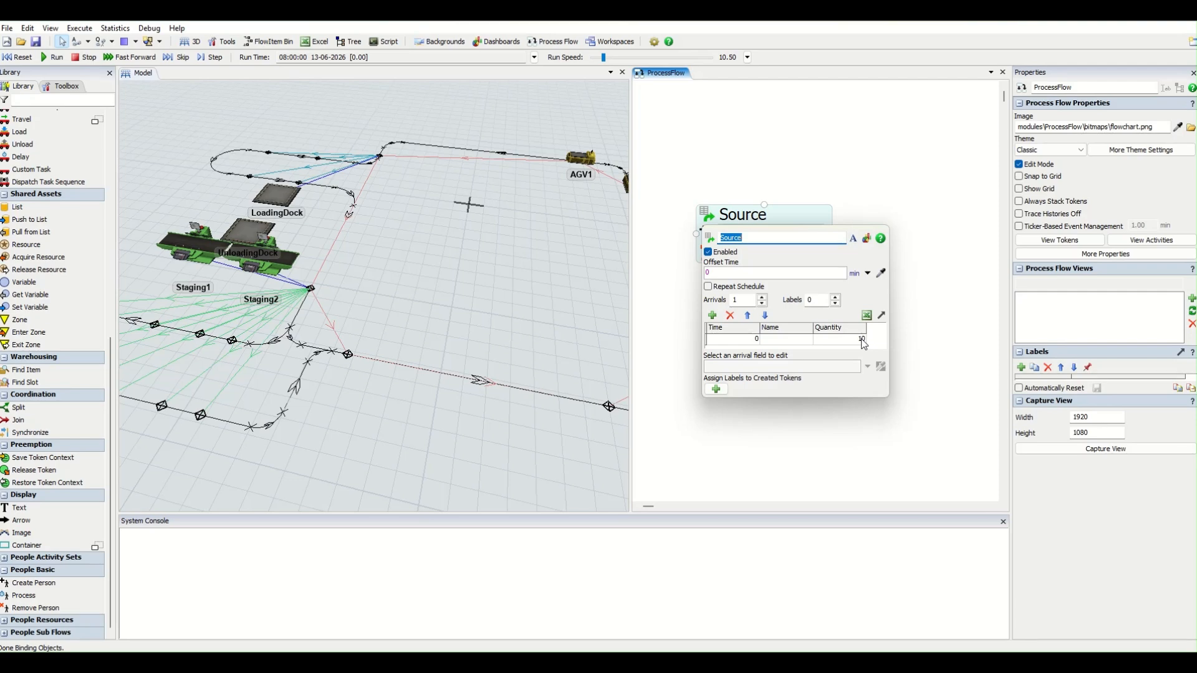
click(718, 162)
click(1003, 72)
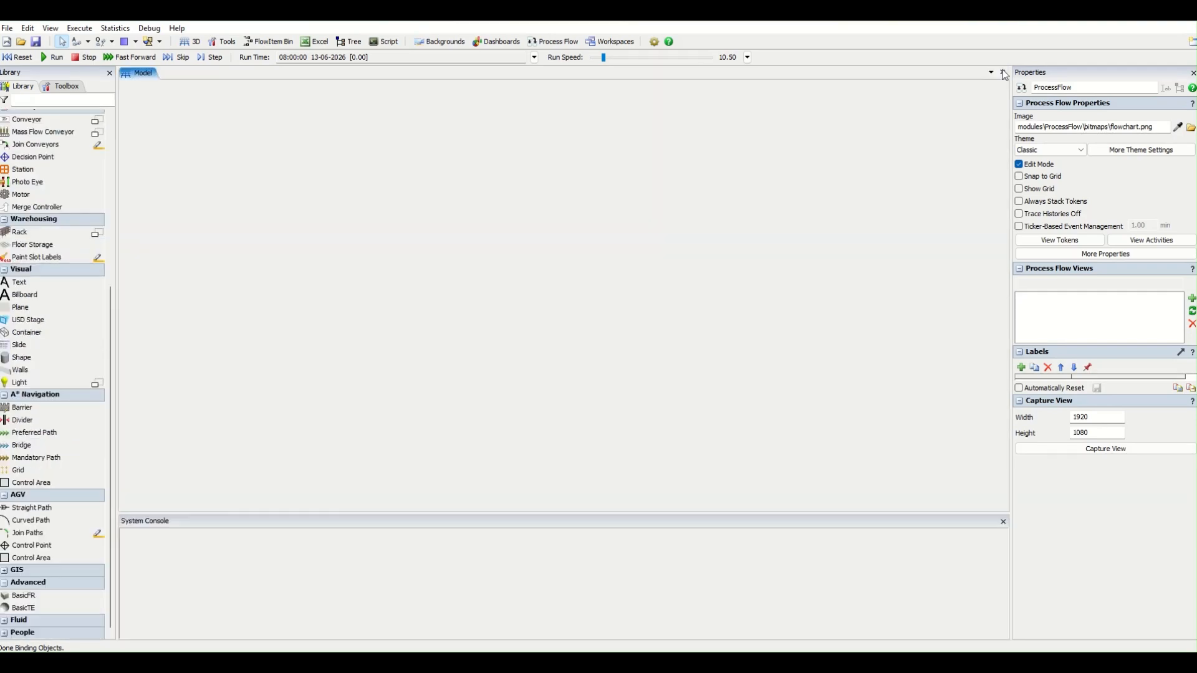